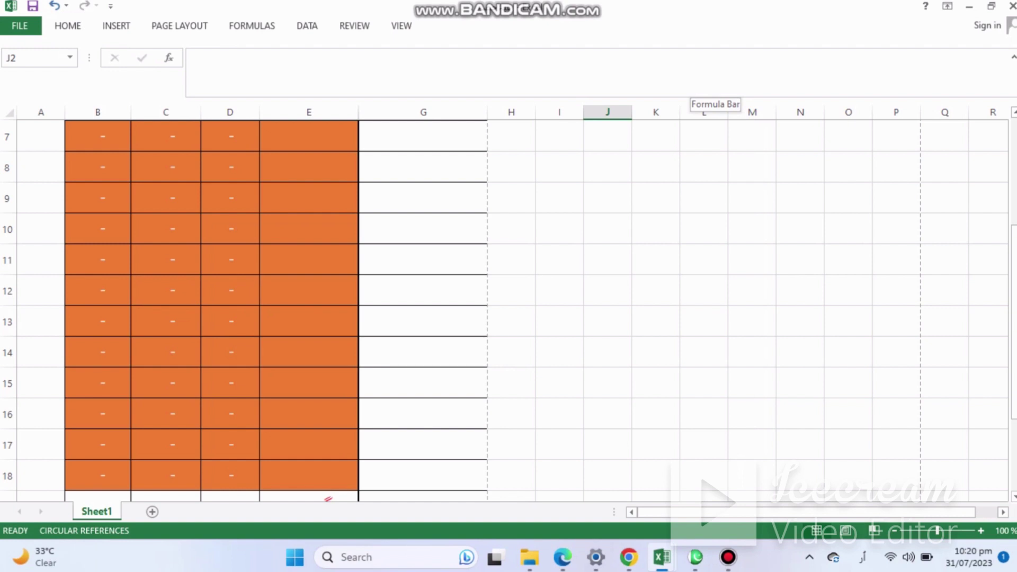
Examine the total area and total share rows of the upper table in B2:E3.
scroll(503, 238, up, 2)
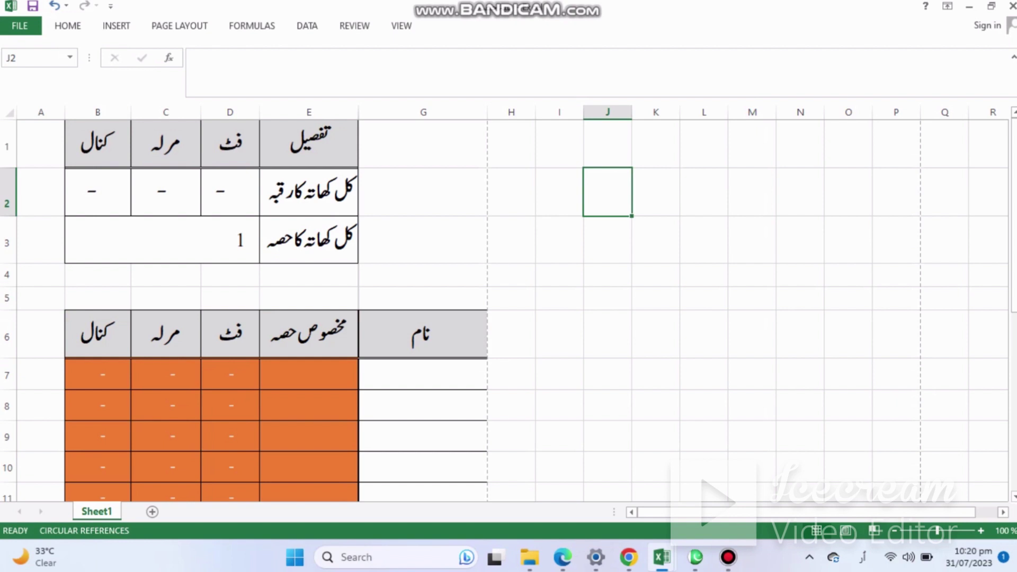
click(230, 192)
key(Left)
key(Left)
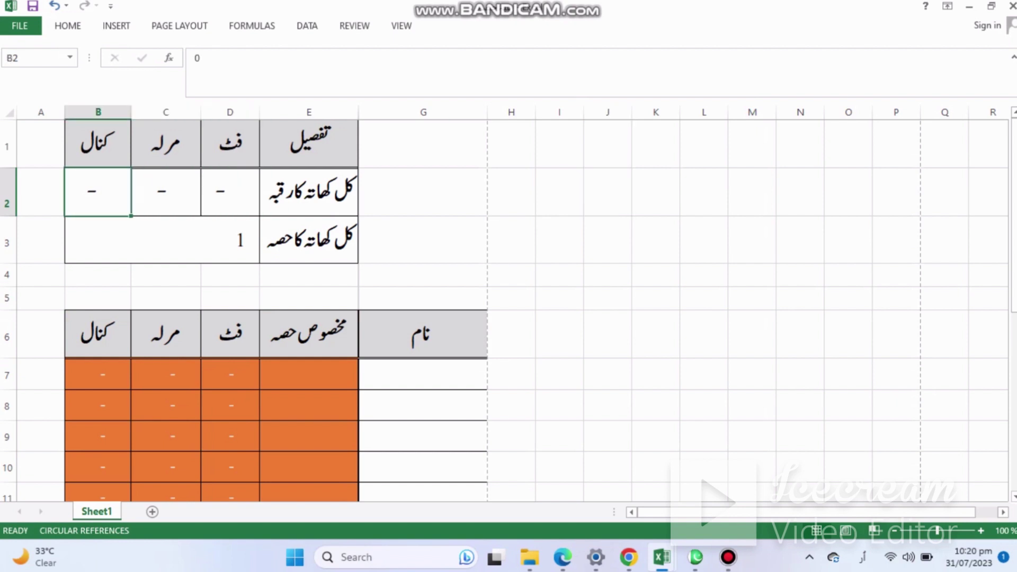
key(Right)
key(Right)
key(Right)
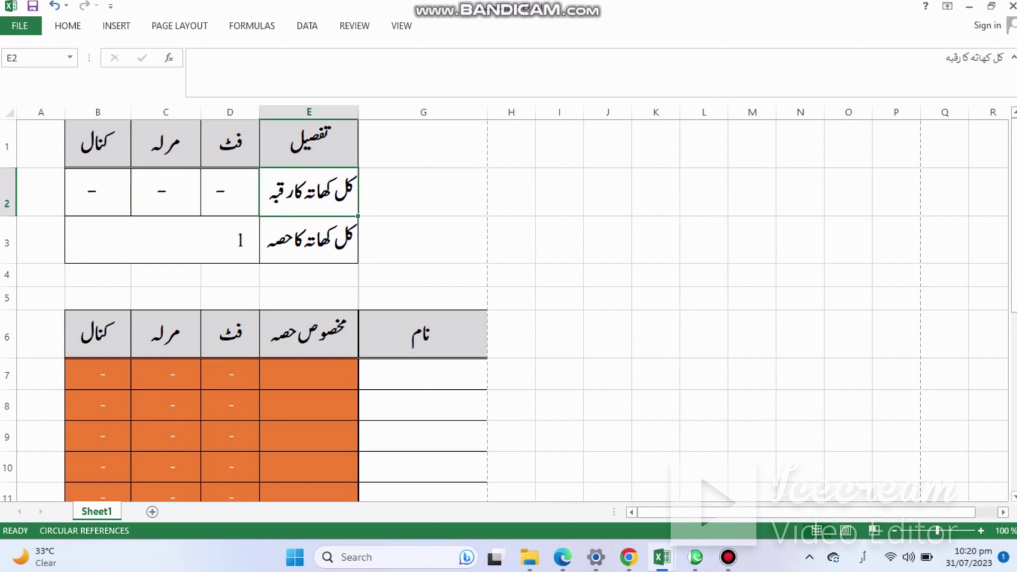
key(Left)
key(Left)
key(Left)
key(Right)
key(Right)
key(Down)
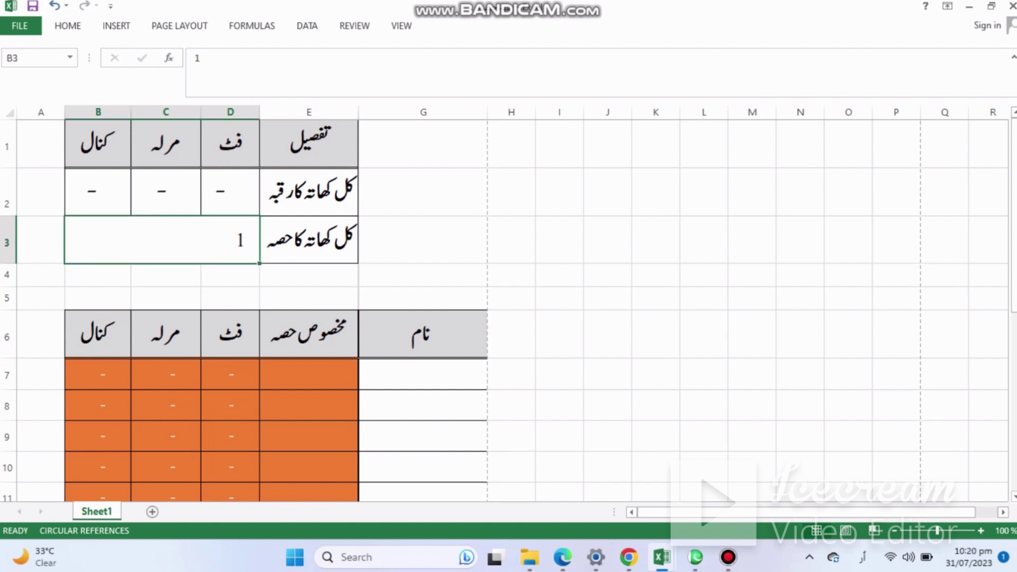
Look through the specific-share column of the lower table, from its header down, and return to the upper table.
key(Right)
key(Down)
key(Down)
key(Down)
key(Down)
key(Down)
key(Down)
key(Down)
key(Down)
key(Down)
key(Down)
key(Down)
key(Down)
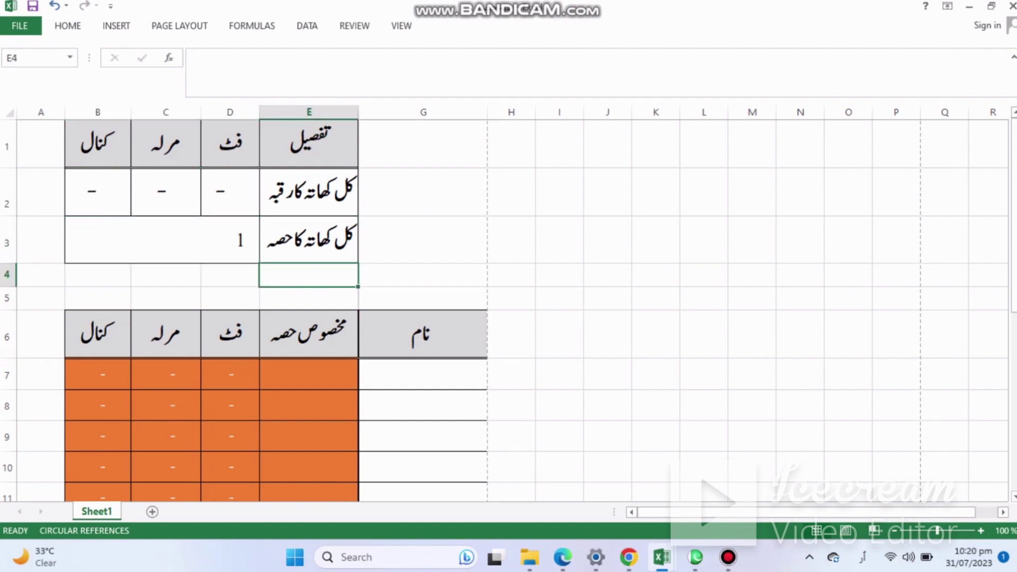
key(Up)
key(Up)
key(Up)
key(Up)
key(Up)
key(Up)
key(Up)
key(Up)
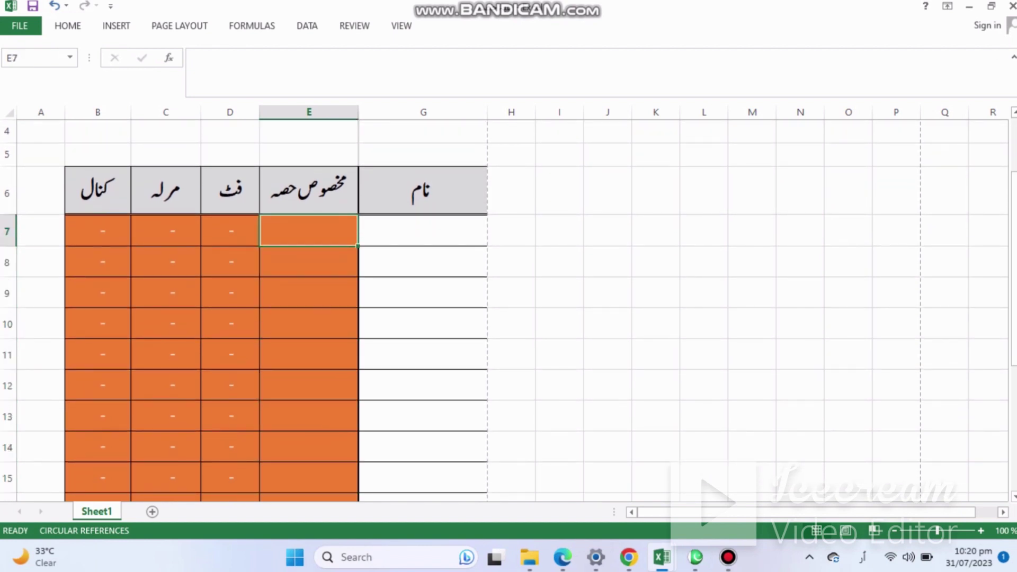
key(Up)
key(Up)
key(Up)
key(Up)
key(Up)
key(Up)
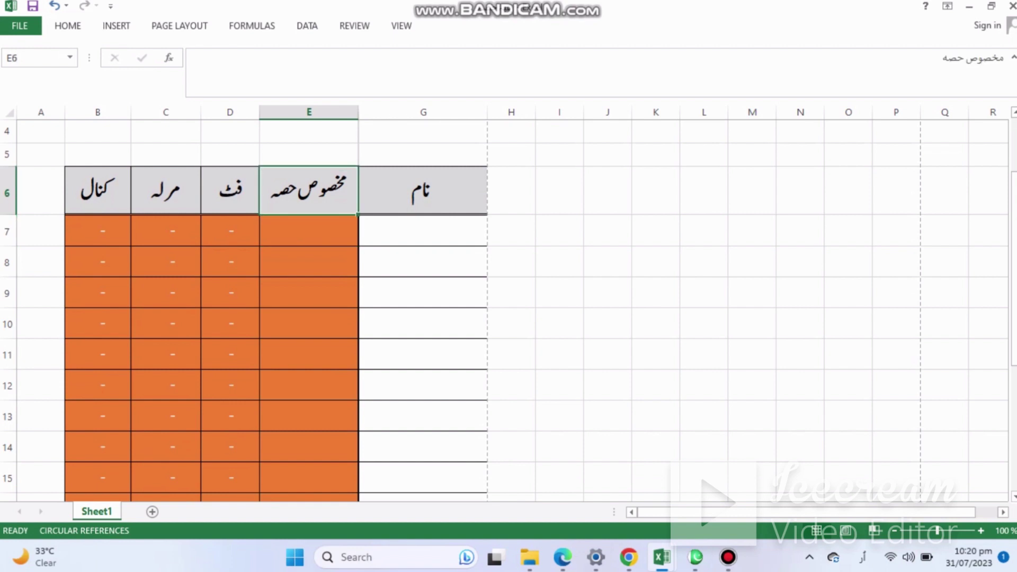
Enter a total area of 200 kanal in B2 and a total share of 400 in B3.
key(Left)
key(Left)
key(Down)
key(Left)
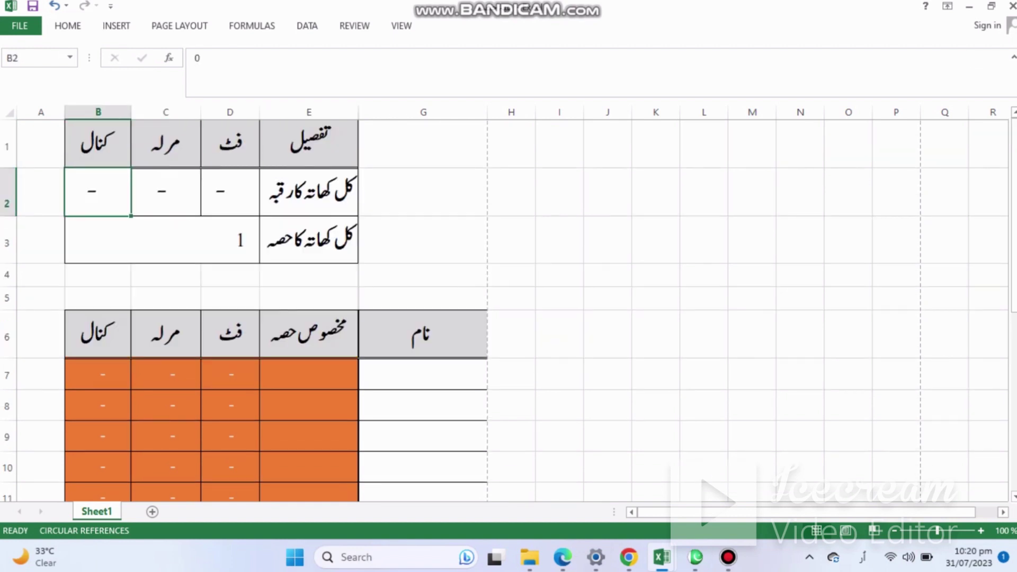
text(200)
key(Return)
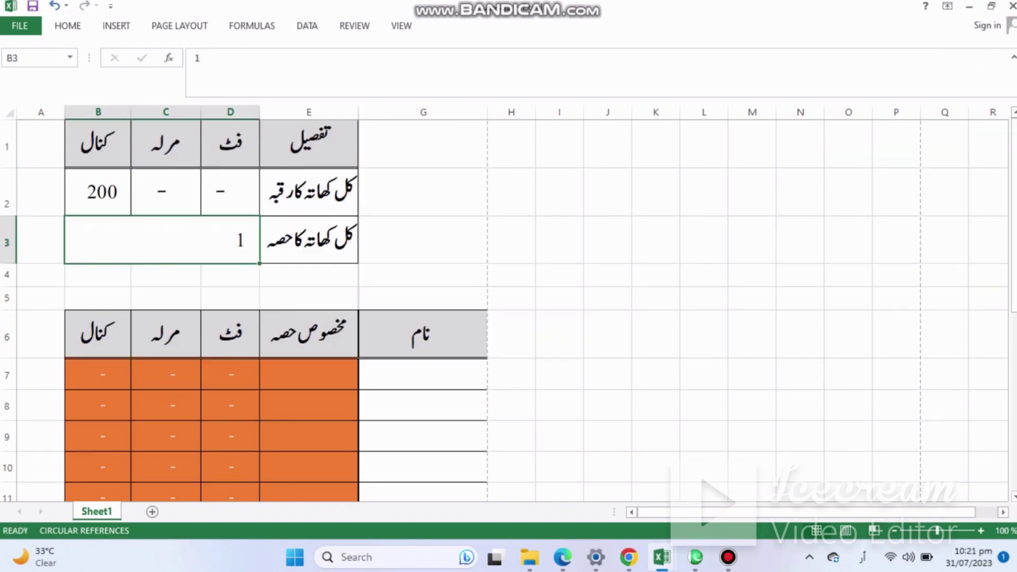
text(400)
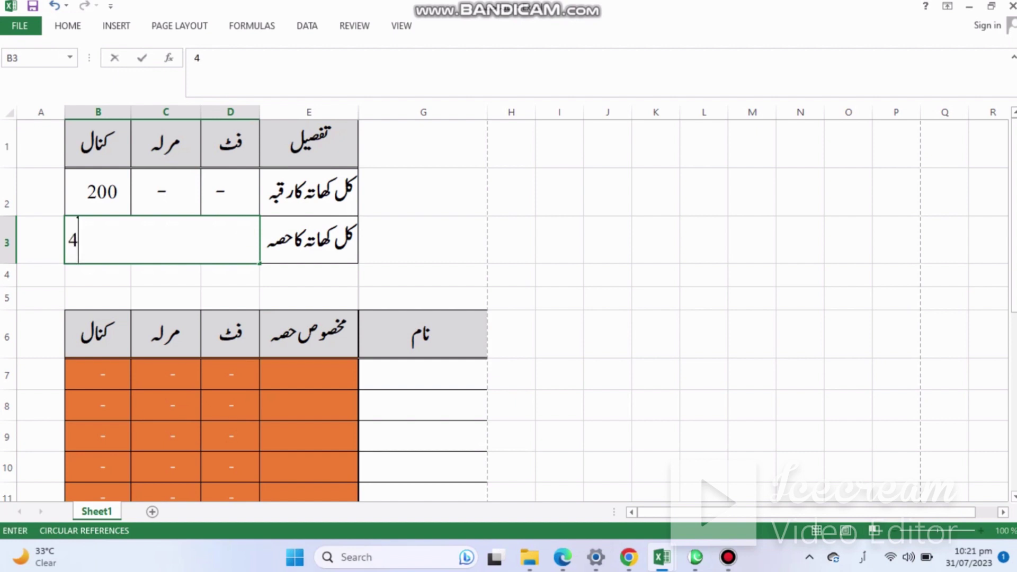
key(Return)
Try specific shares of 50 and 10 in E7, the first row of the lower table.
key(Right)
key(Down)
key(Down)
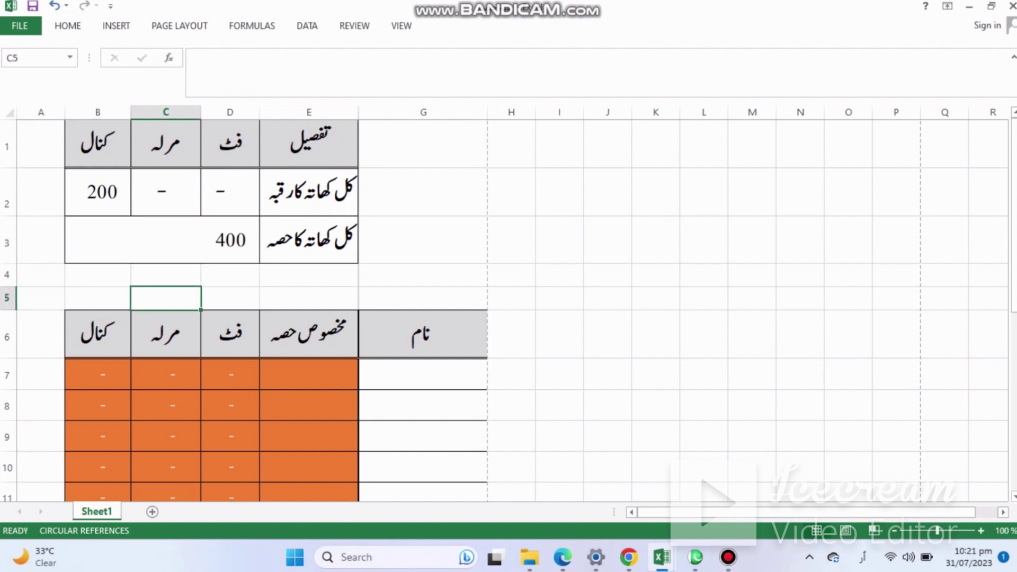
key(Right)
key(Down)
key(Right)
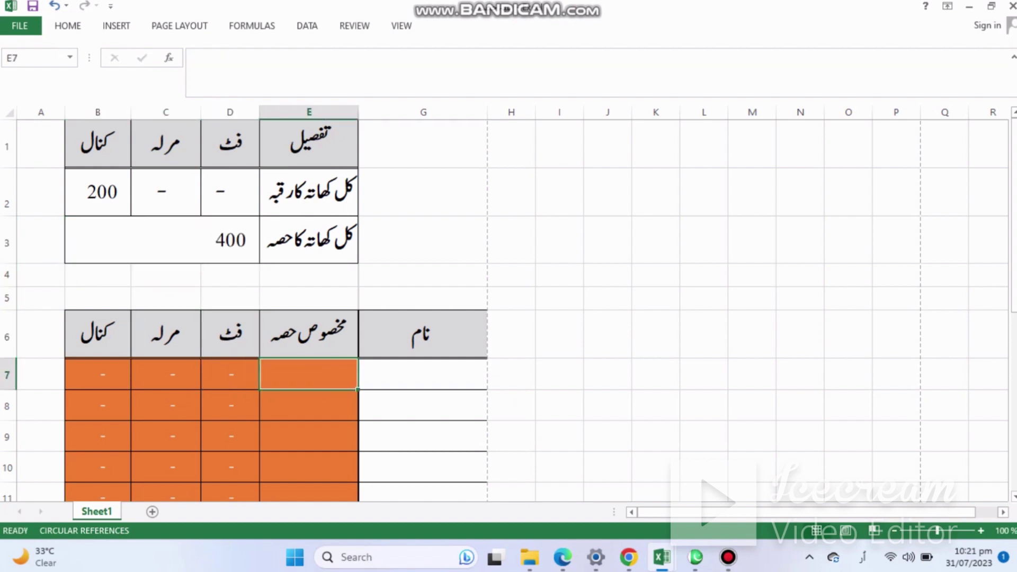
text(5)
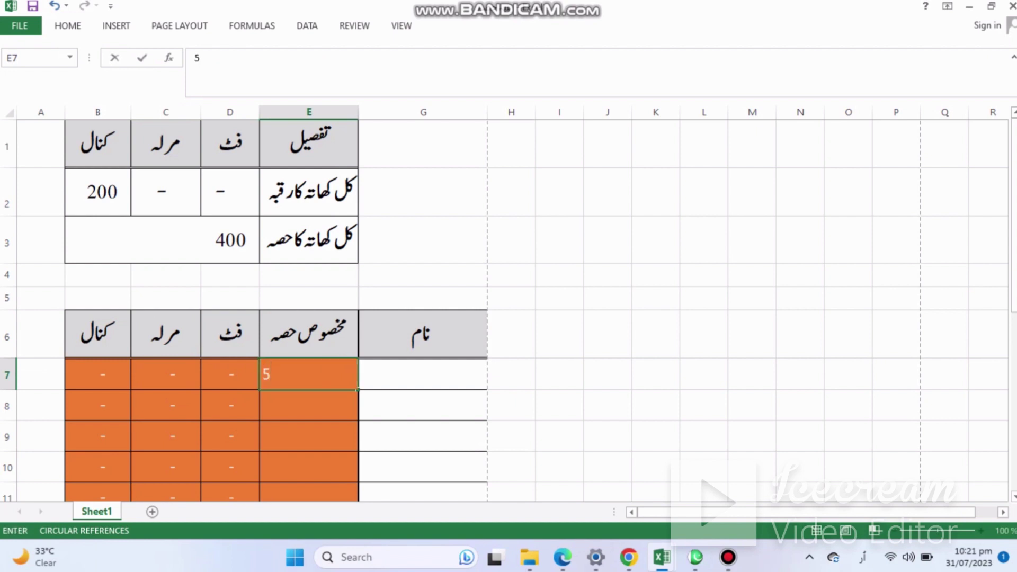
text(0)
key(Return)
key(Up)
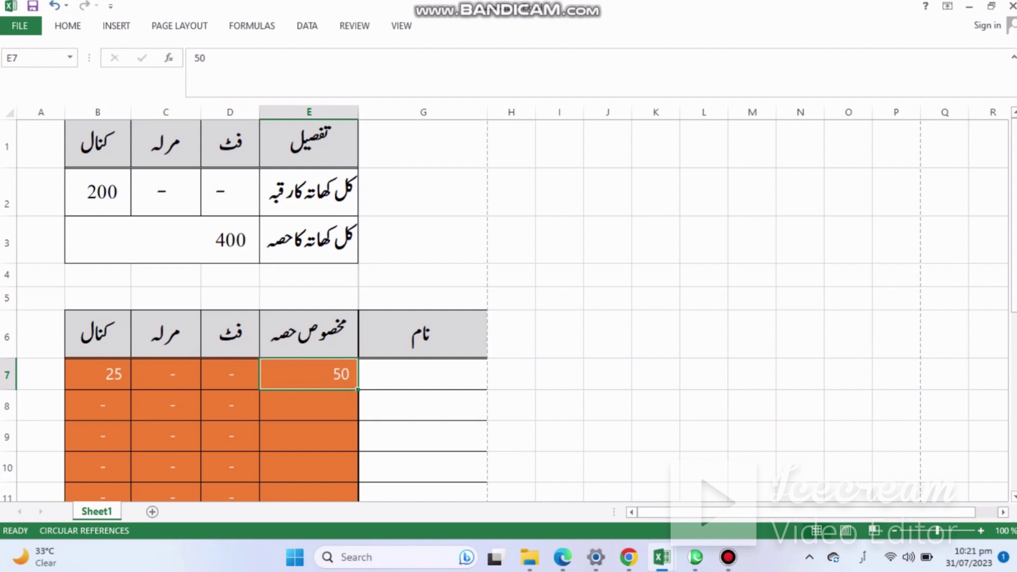
text(10)
key(Return)
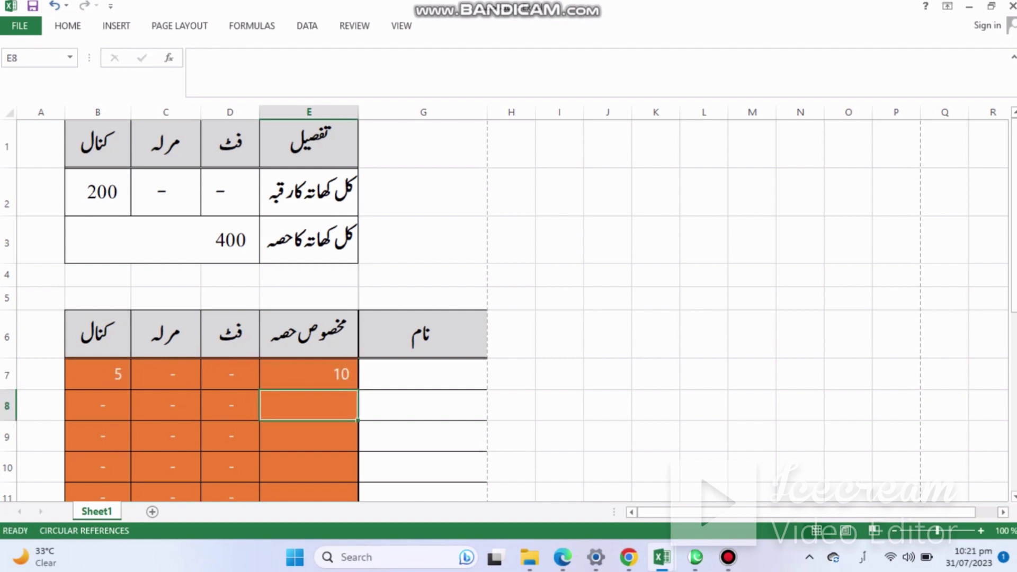
key(Up)
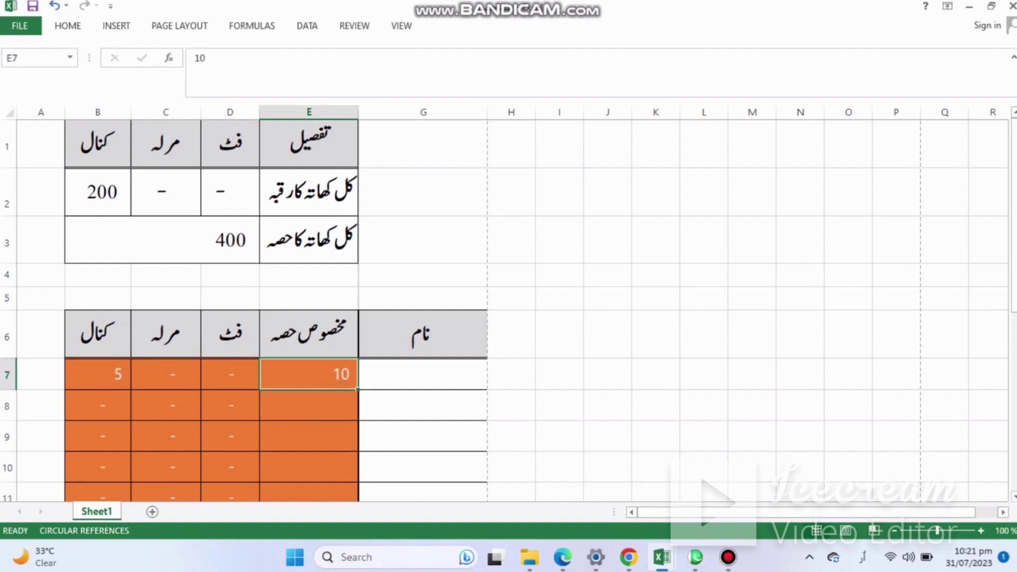
Try specific shares of 3 and 1 in E7 and check the calculated area in that row.
text(3)
key(Return)
key(Up)
key(Left)
key(Right)
key(Left)
key(Right)
text(1)
key(Return)
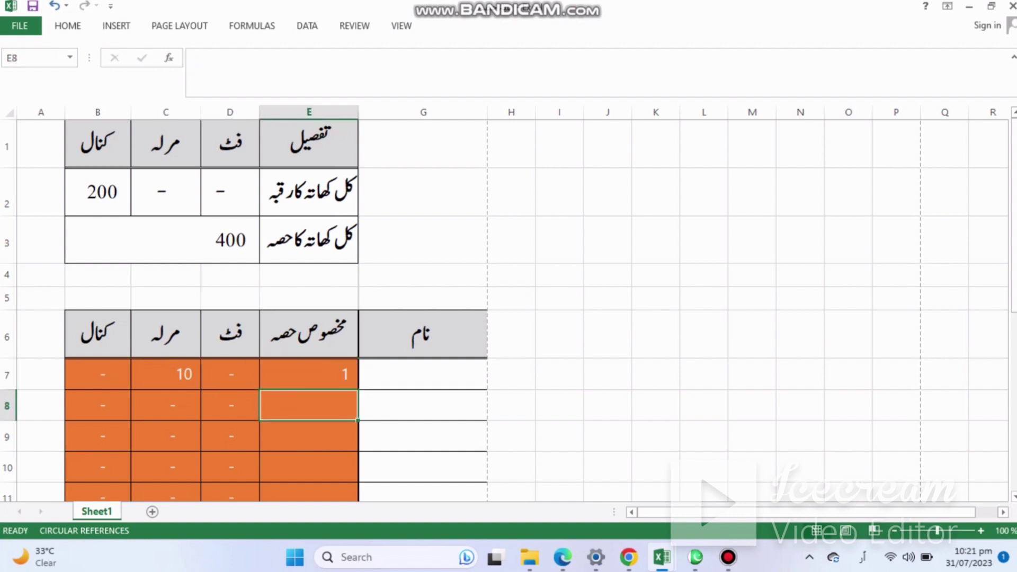
Set the specific share in E7 to 111 and check the area calculated in that row.
key(Up)
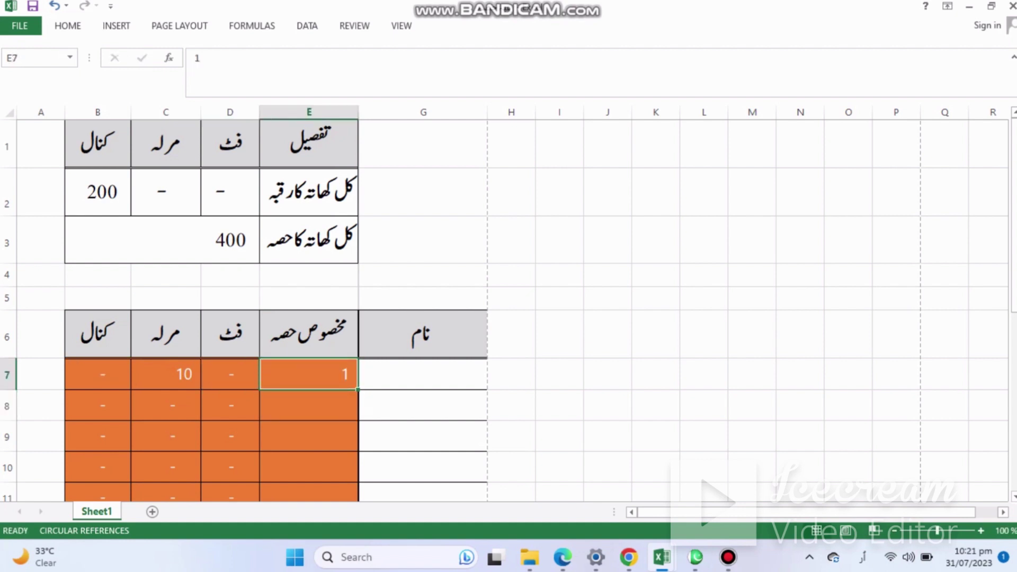
text(111)
key(Return)
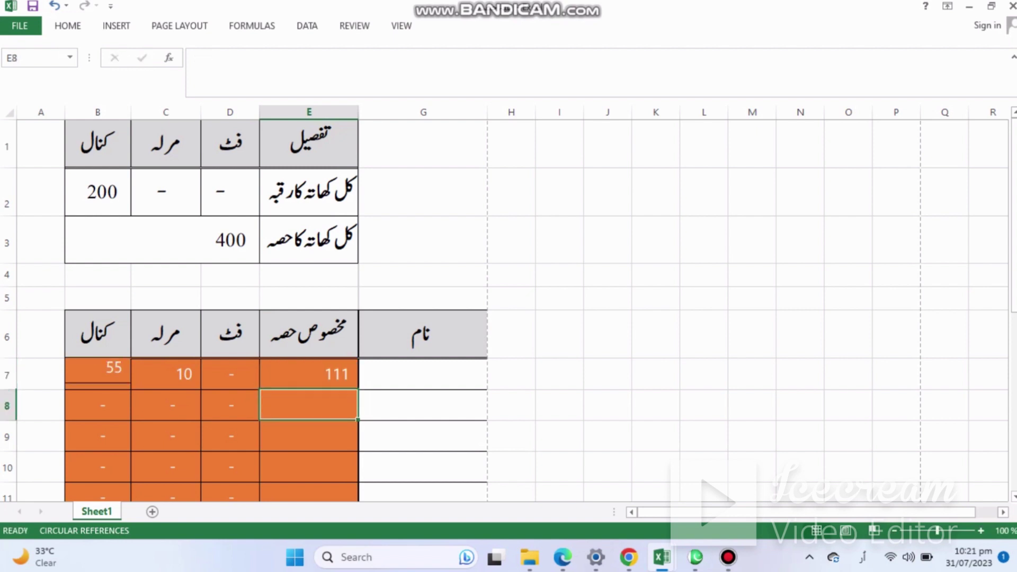
key(Up)
key(Left)
key(Left)
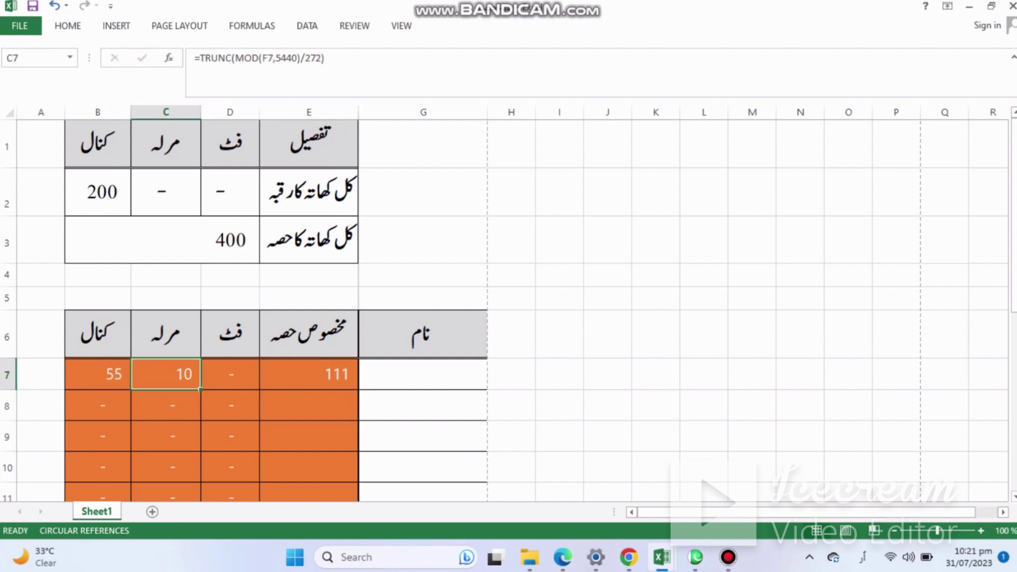
Examine the remaining share in E20 and the remaining area in row 19 below the share list.
key(Right)
key(Right)
key(Down)
key(Down)
key(Down)
key(Down)
key(Down)
key(Down)
key(Down)
key(Down)
key(Down)
key(Down)
key(Down)
key(Down)
key(Down)
key(Down)
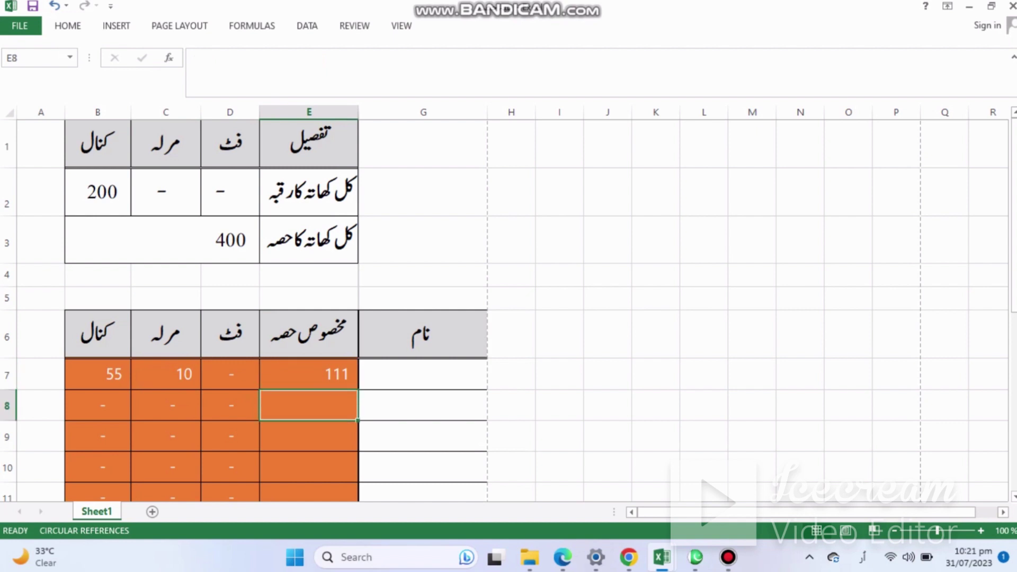
key(Up)
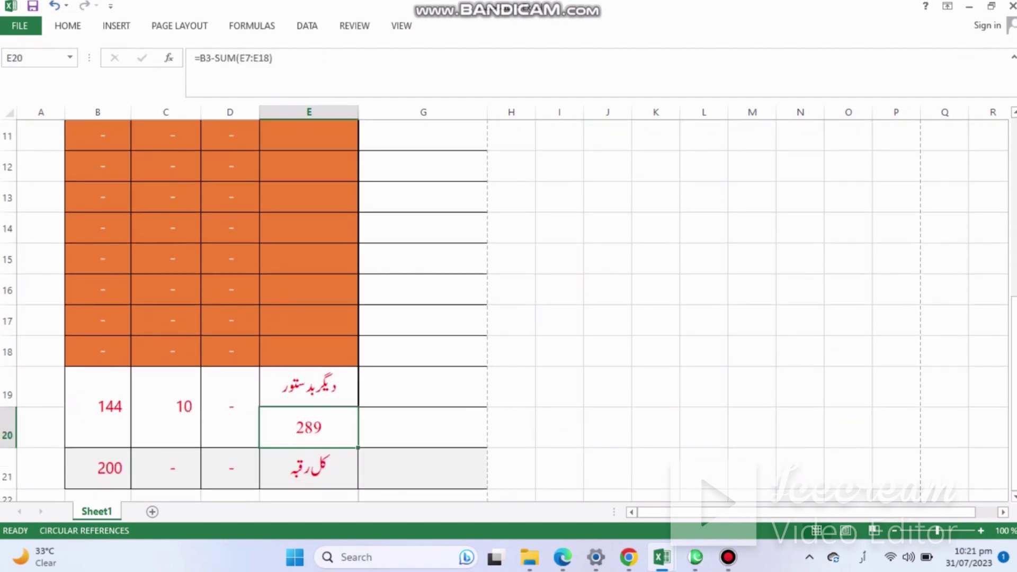
key(Left)
key(Left)
key(Left)
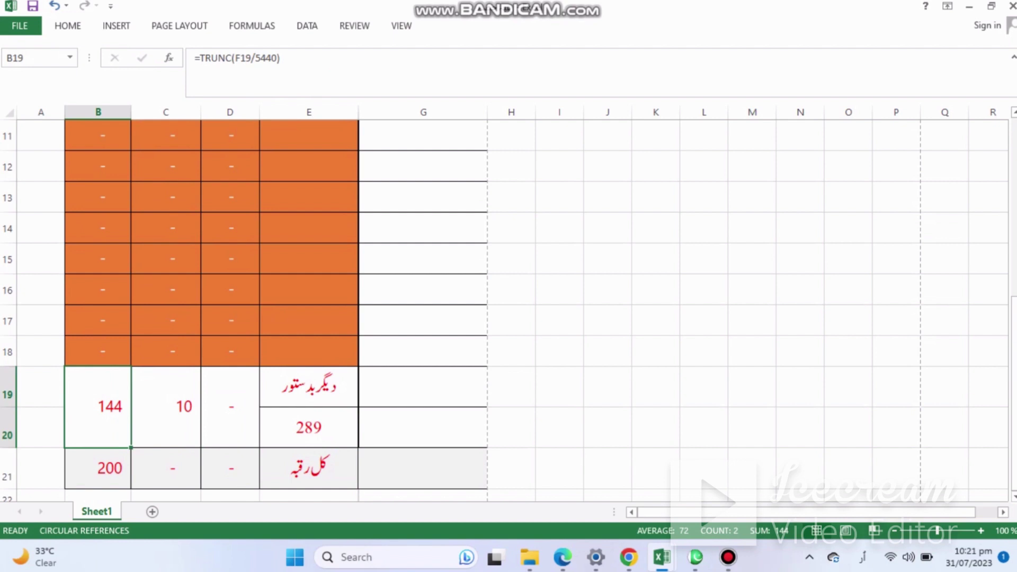
Review the total area and total share entries in the upper table again.
key(Up)
key(Up)
key(Up)
key(Up)
key(Up)
key(Up)
key(Up)
key(Up)
key(Up)
key(Up)
key(Up)
key(Up)
key(Up)
key(Up)
key(Up)
key(Up)
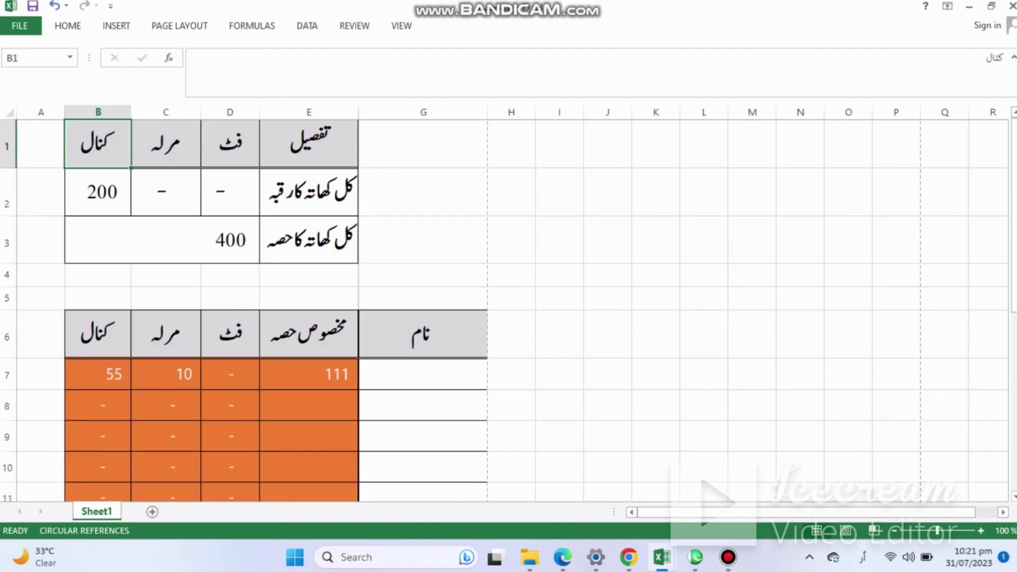
key(Right)
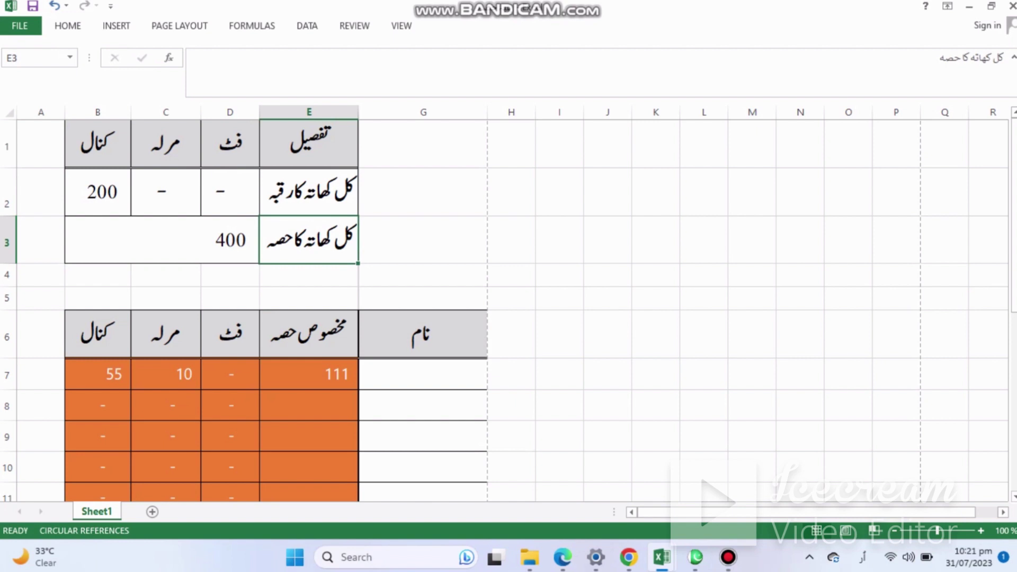
key(Left)
key(Left)
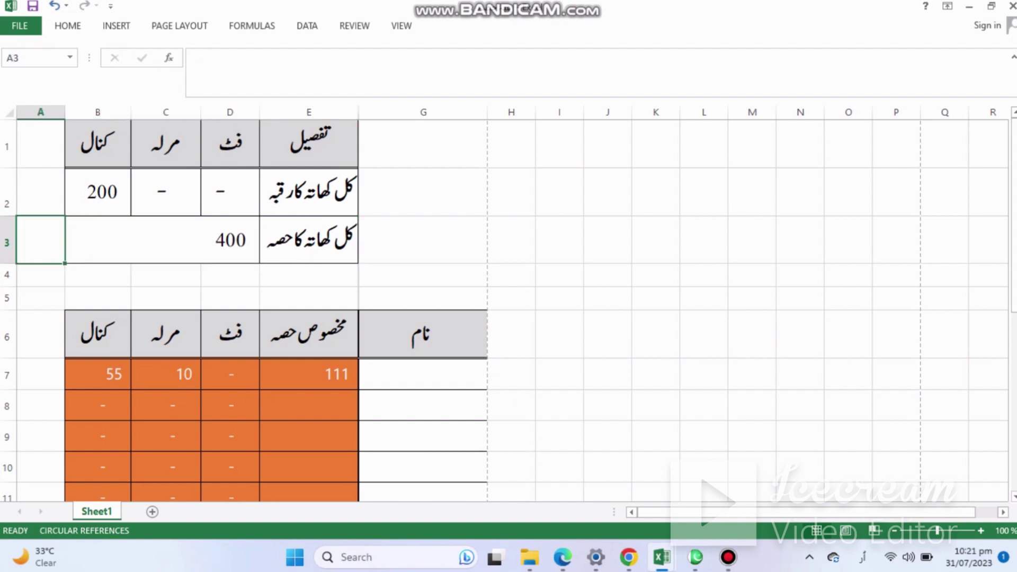
key(Right)
key(Up)
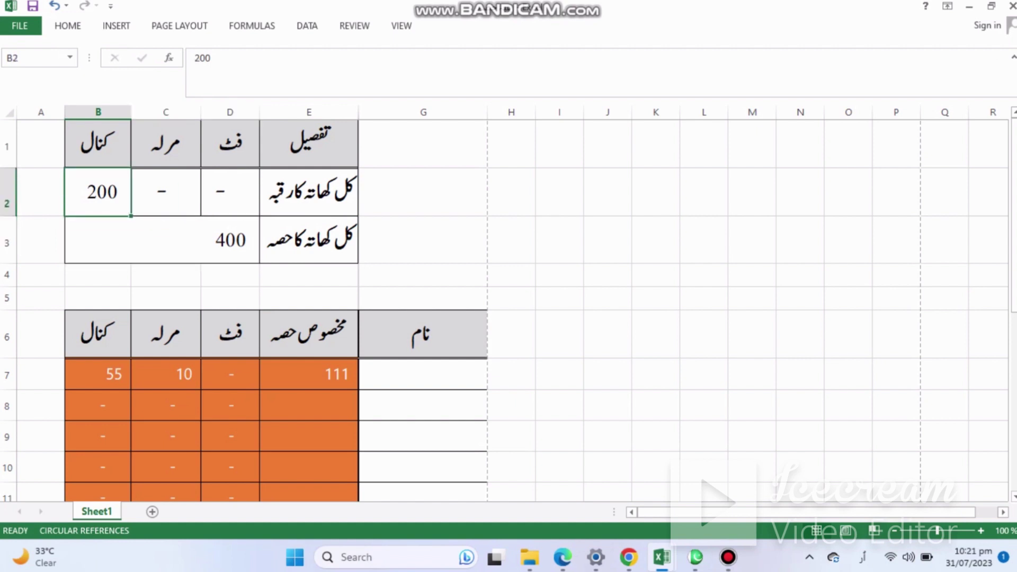
key(Right)
key(Down)
key(Down)
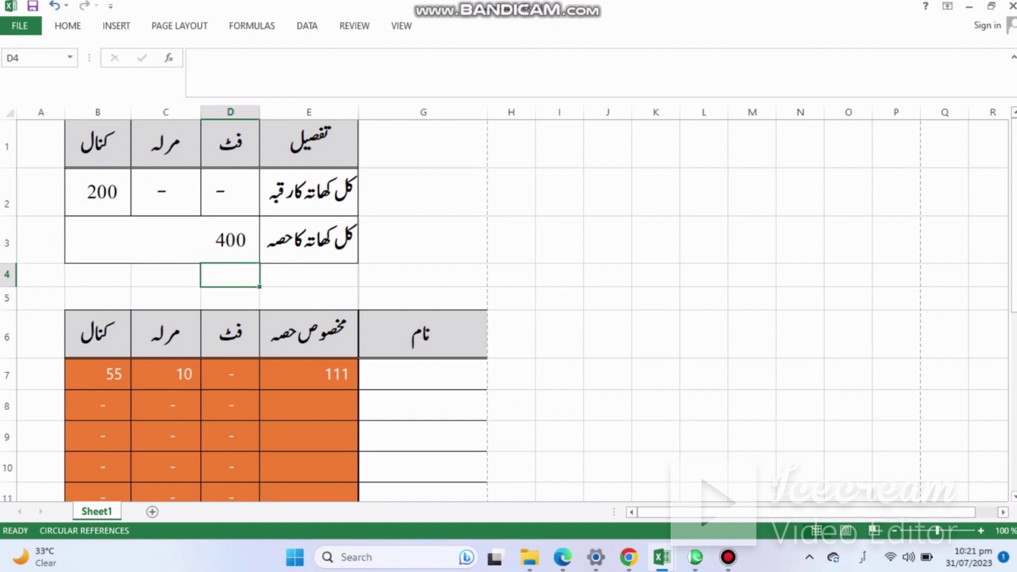
Enter specific shares of 12, 33 and 12 in E8, E9 and E10.
key(Right)
key(Down)
key(Down)
key(Down)
key(Down)
key(Up)
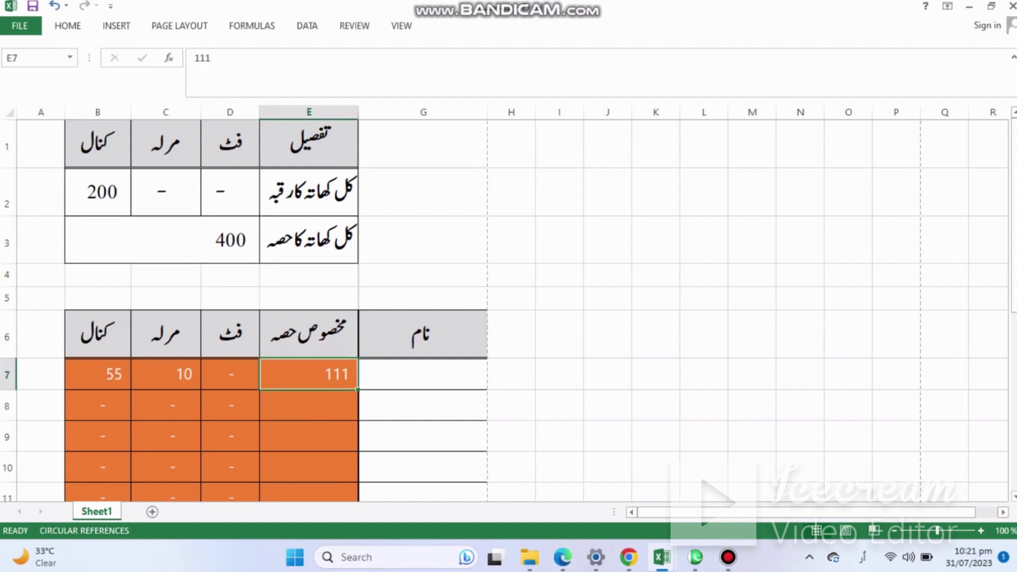
key(Down)
key(Down)
key(Down)
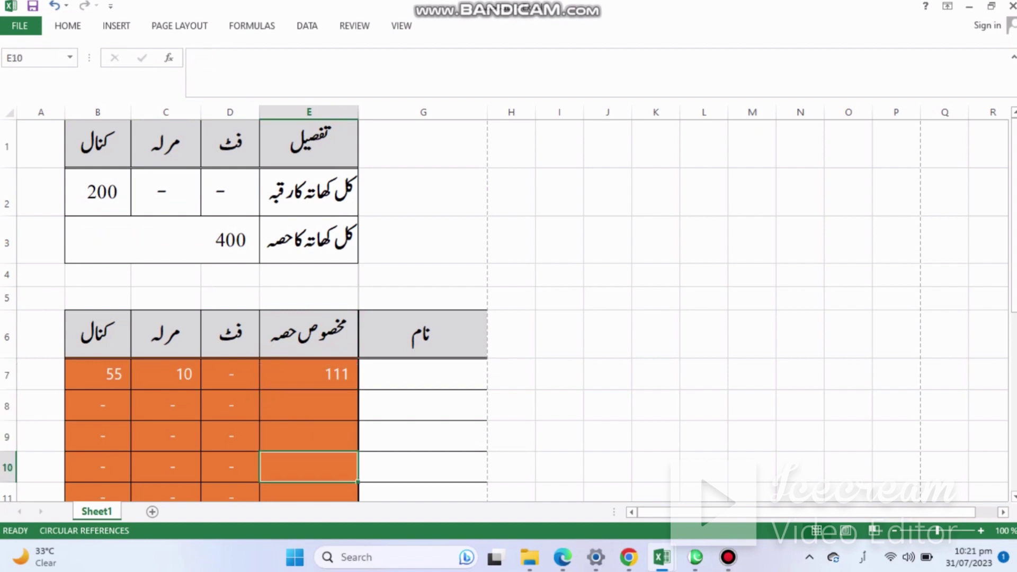
key(Up)
key(Up)
text(12)
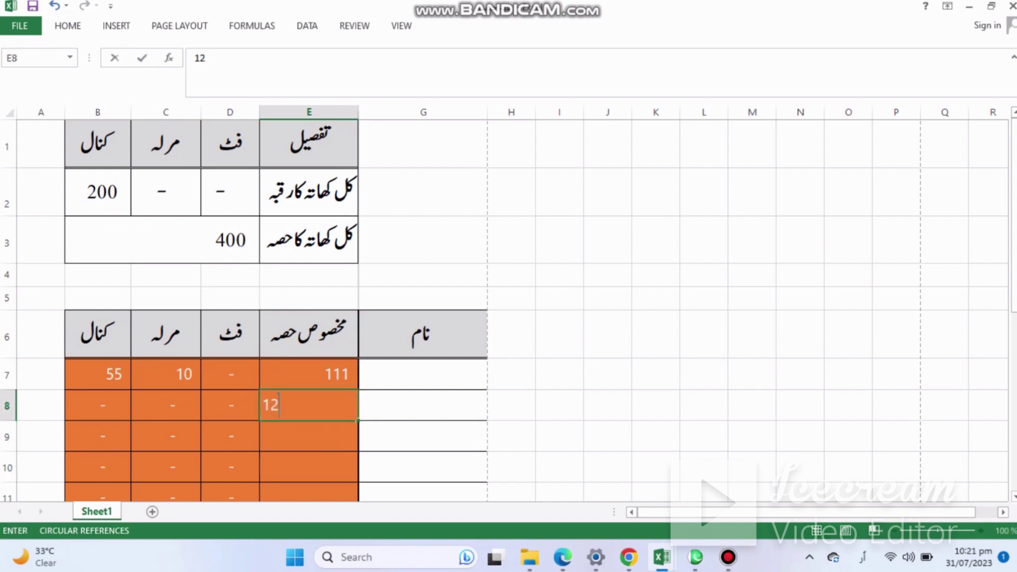
key(Return)
text(33)
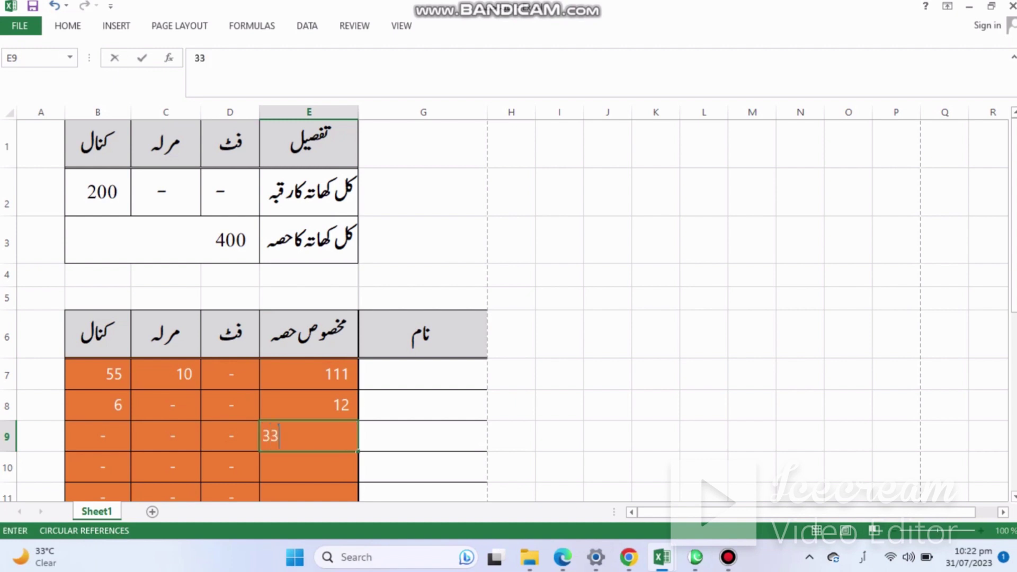
key(Return)
text(12)
key(Return)
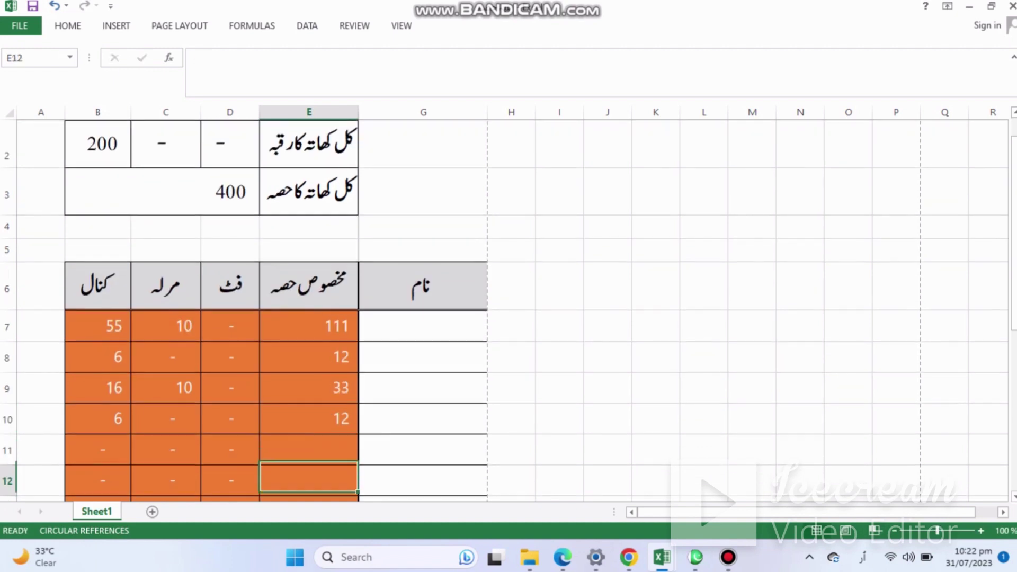
Check the remaining share in E20 against the shares entered in the list.
key(Down)
key(Down)
key(Down)
key(Down)
key(Down)
key(Down)
key(Down)
key(Down)
key(Down)
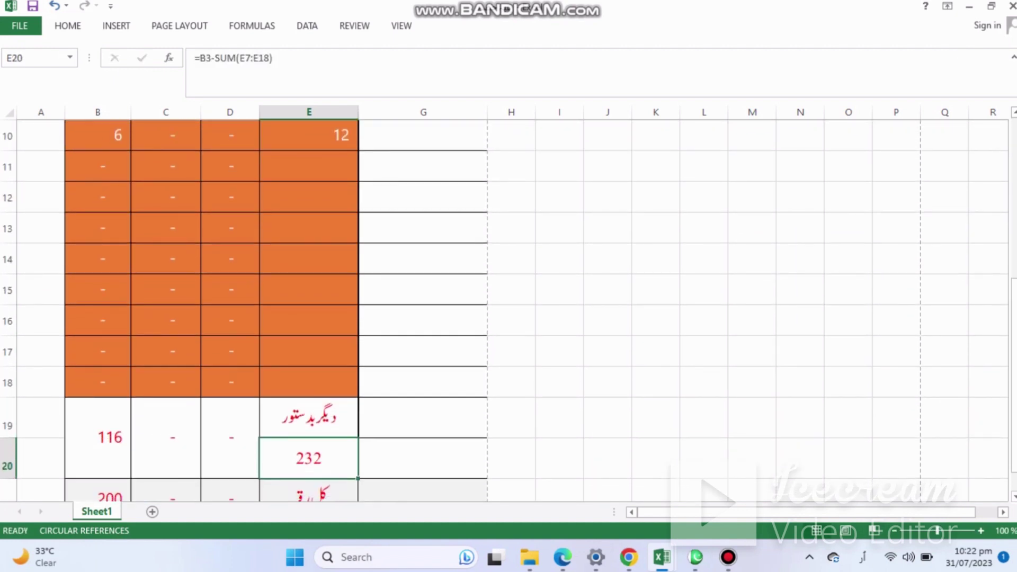
Look back at the total area and total share in rows 2 and 3 of the upper table.
key(Up)
key(Up)
key(Up)
key(Up)
key(Up)
key(Up)
key(Up)
key(Up)
key(Up)
key(Up)
key(Up)
key(Up)
key(Up)
key(Up)
key(Up)
key(Up)
key(Up)
key(Up)
key(Up)
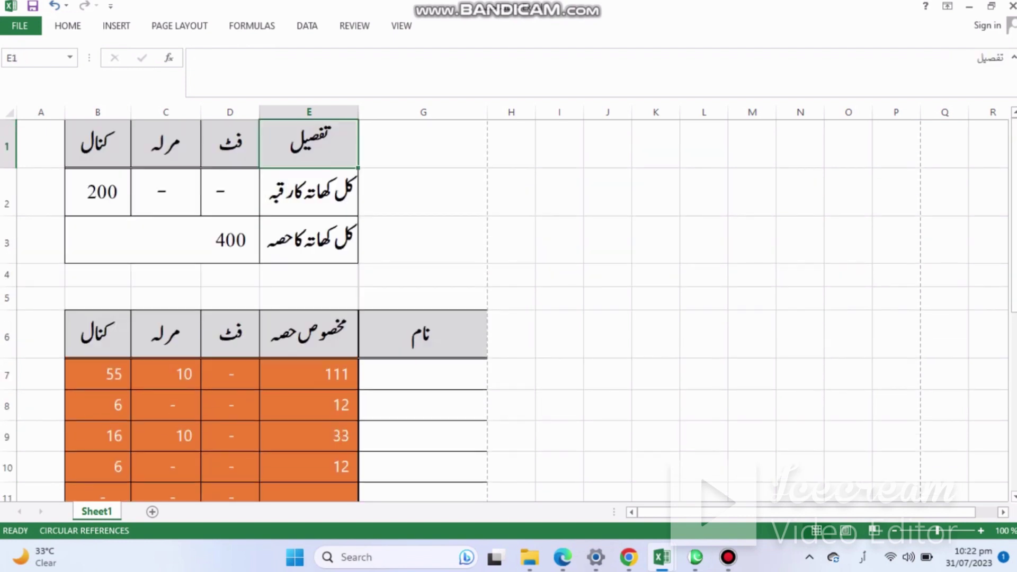
Enter specific shares of 111 and 12 in E11 and E12.
key(Down)
key(Down)
key(Down)
key(Down)
key(Down)
key(Down)
key(Down)
key(Down)
key(Down)
key(Down)
key(Down)
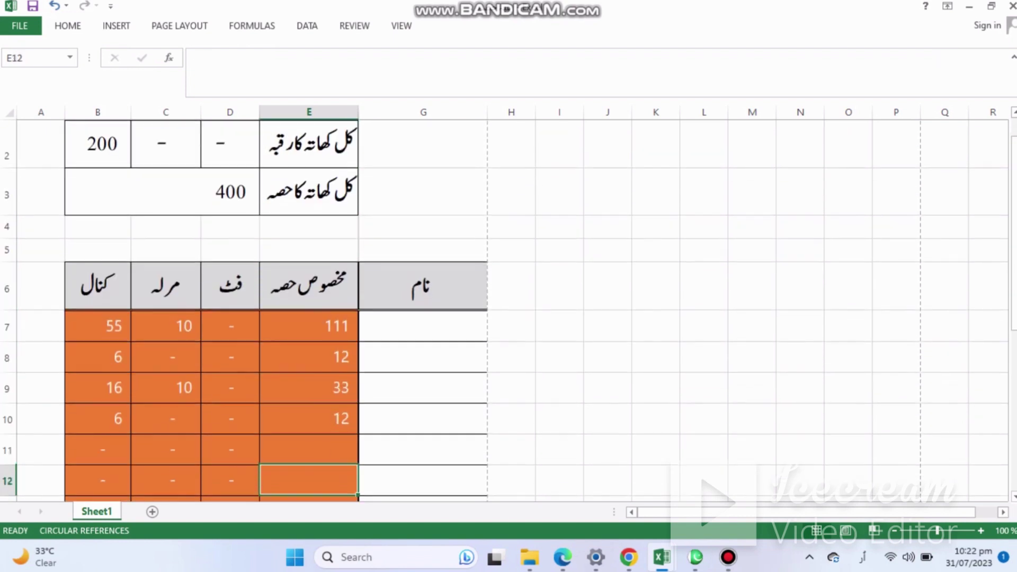
key(Up)
text(111)
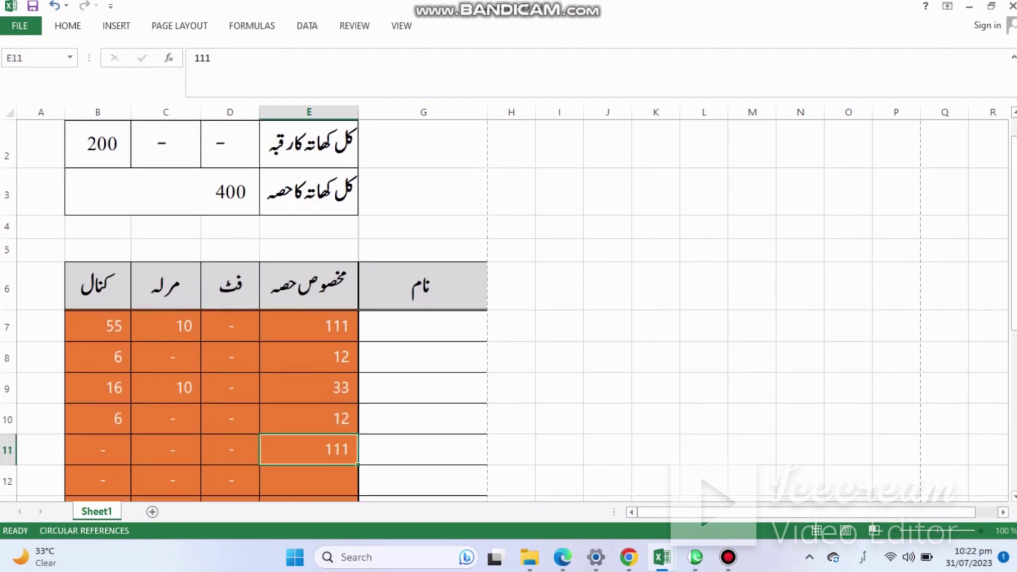
key(Return)
text(12)
key(Return)
Examine the remaining share in E20 and the remaining and total areas below the extended share list.
key(Down)
key(Down)
key(Down)
key(Down)
key(Down)
key(Down)
key(Down)
key(Down)
key(Down)
key(Down)
key(Down)
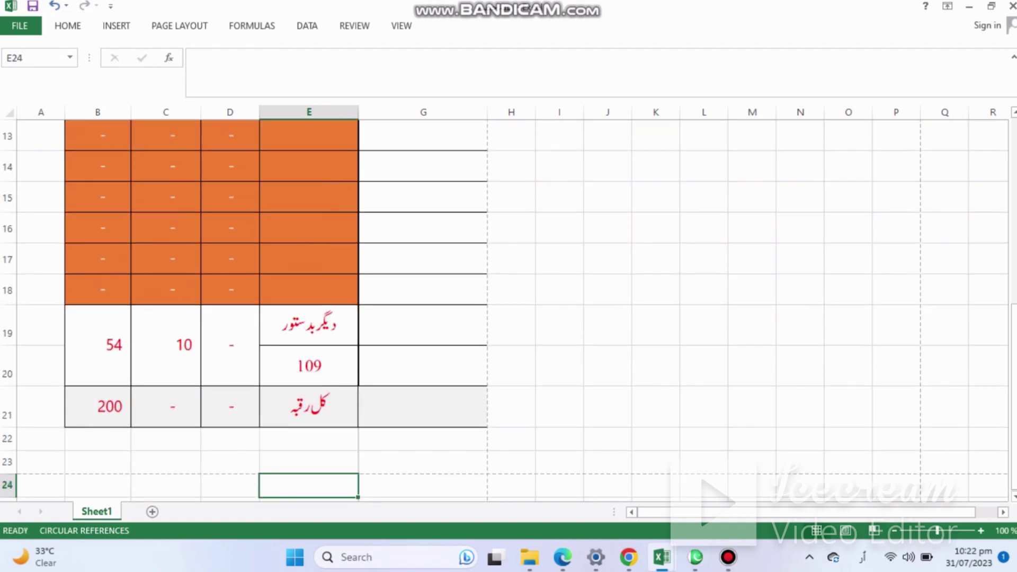
key(Up)
key(Up)
key(Up)
key(Up)
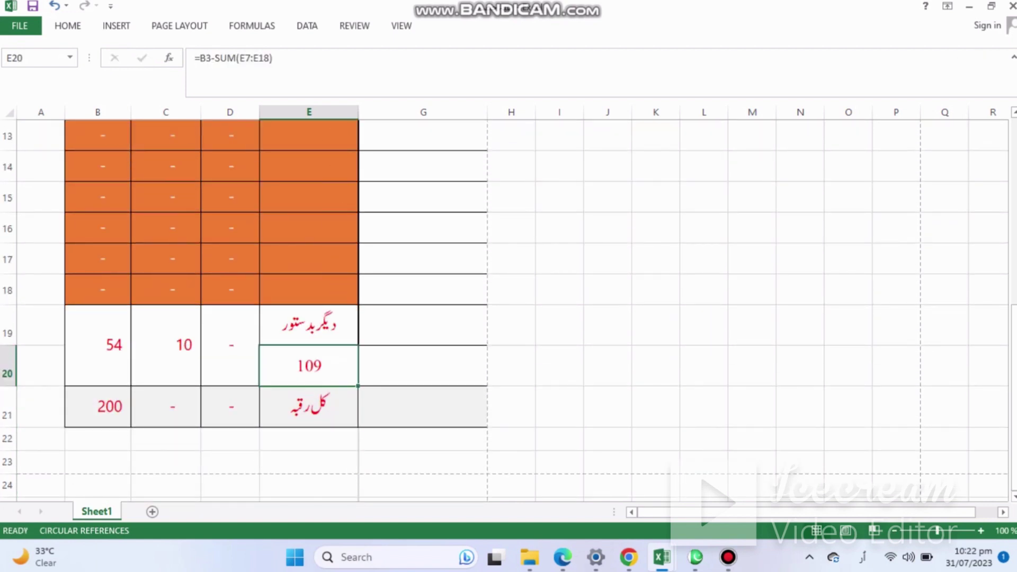
Review the converted kanal, marla and feet for the listed shares, inspecting the marla formula in C7.
key(Up)
key(Up)
key(Up)
key(Up)
key(Up)
key(Up)
key(Up)
key(Up)
key(Up)
key(Up)
key(Up)
key(Up)
key(Up)
key(Up)
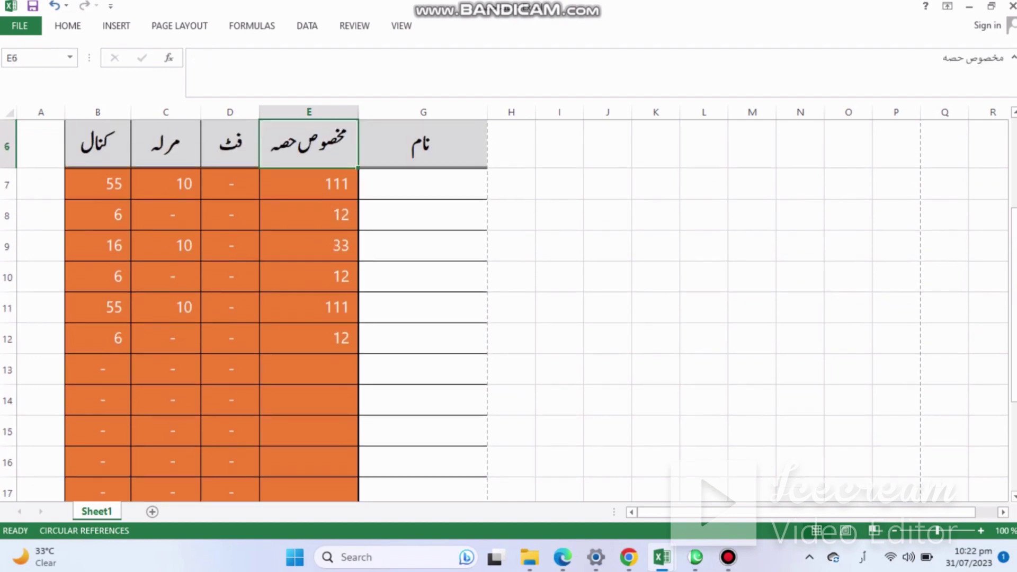
key(Down)
key(Left)
key(Left)
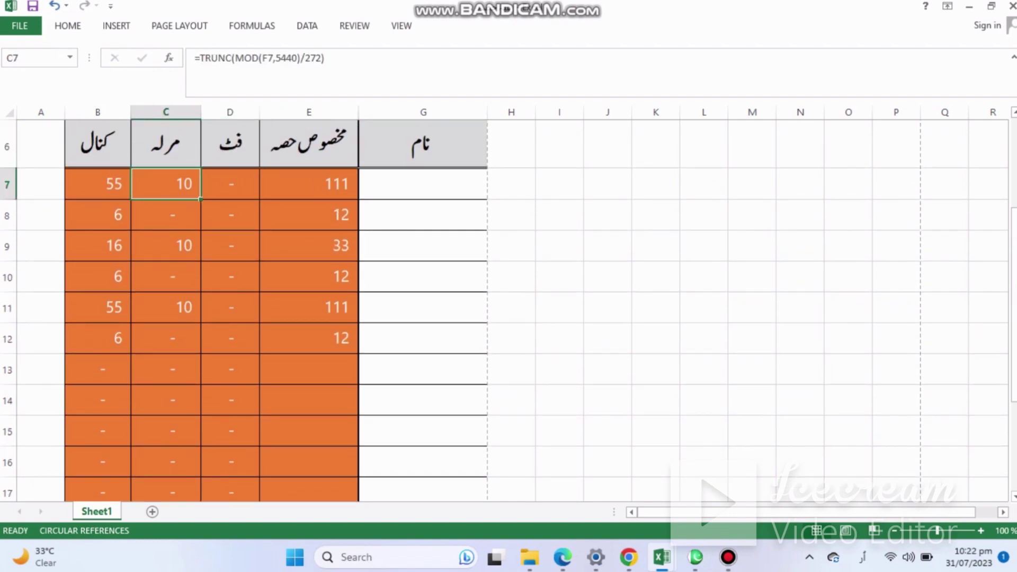
key(Right)
key(Right)
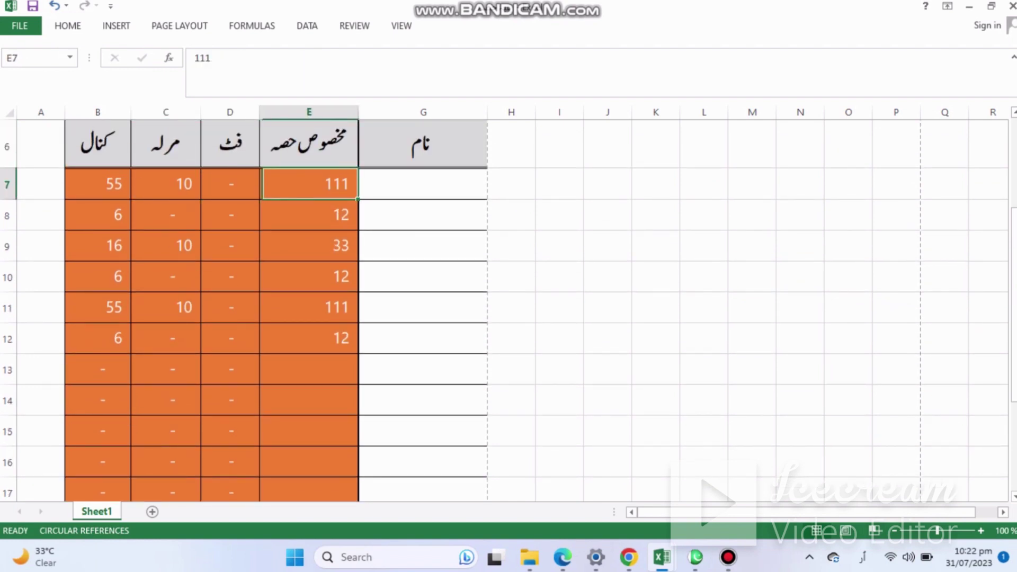
Reveal the hidden column F between columns E and G, widening it enough to read its values.
key(Up)
key(Up)
key(Up)
key(Up)
key(Up)
key(Up)
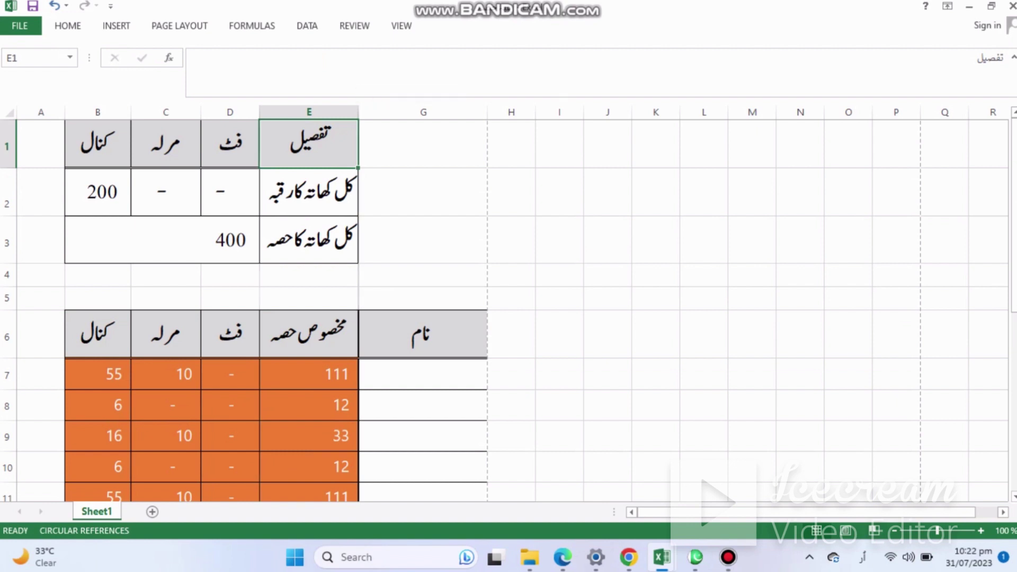
drag(357, 112, 418, 112)
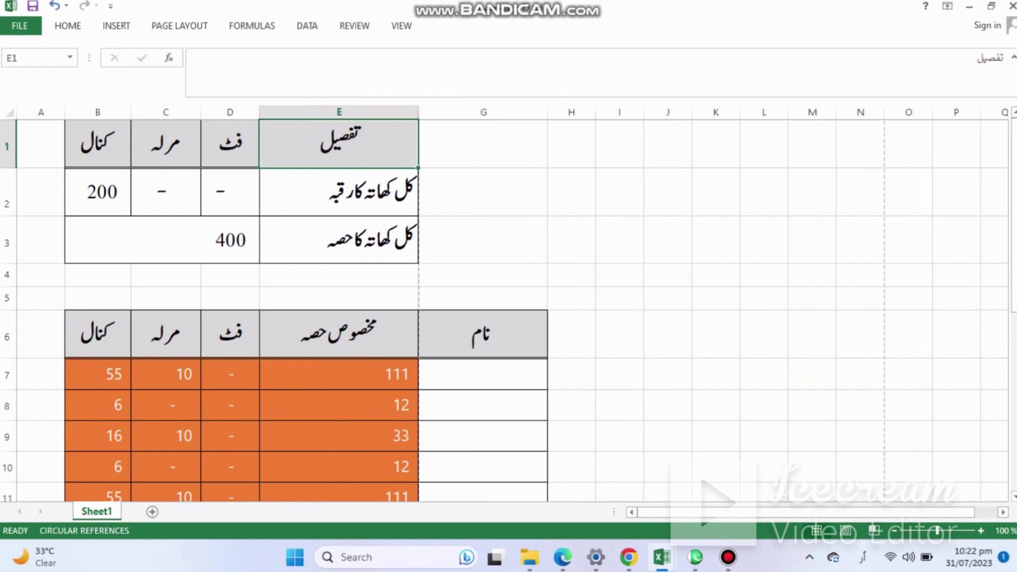
key(ctrl+z)
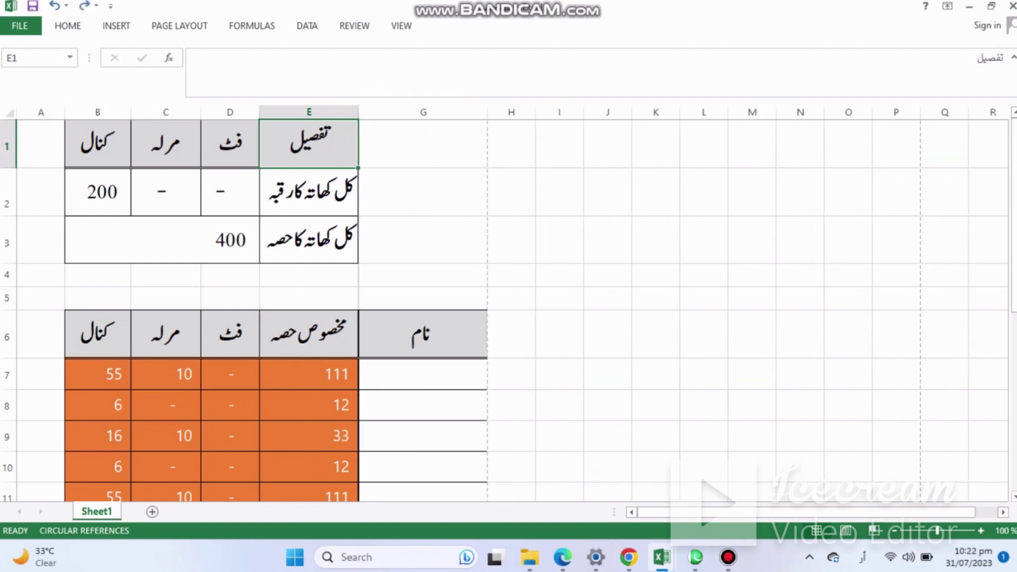
click(423, 111)
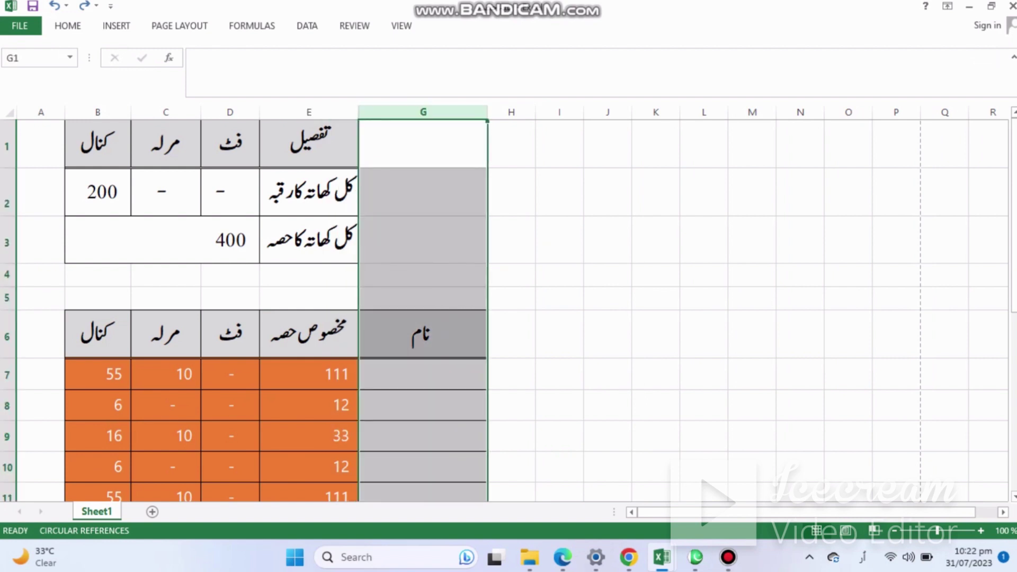
drag(360, 112, 445, 112)
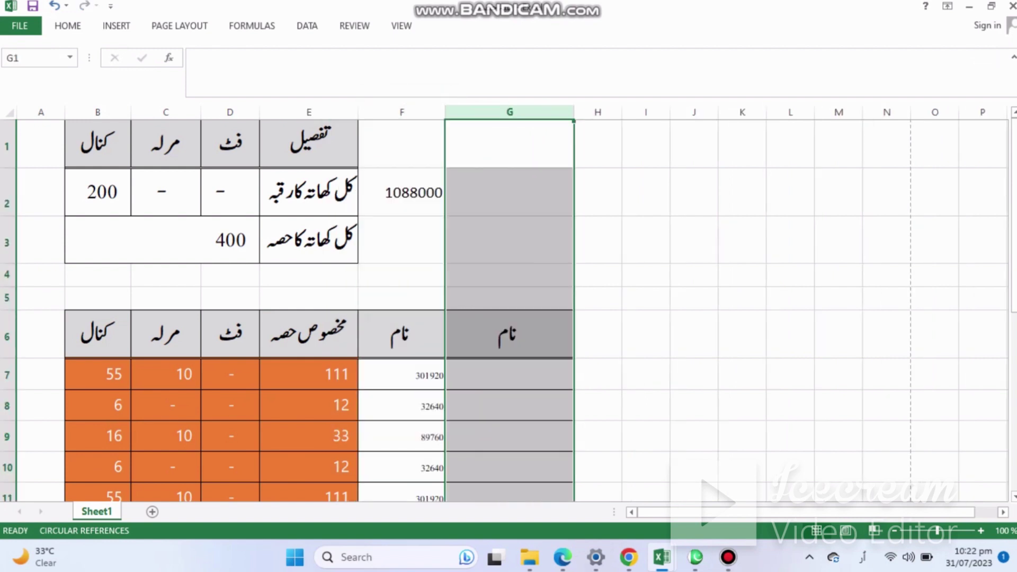
Inspect the total area's kanal, marla and feet cells and the formula in F2 that combines them into feet.
click(98, 192)
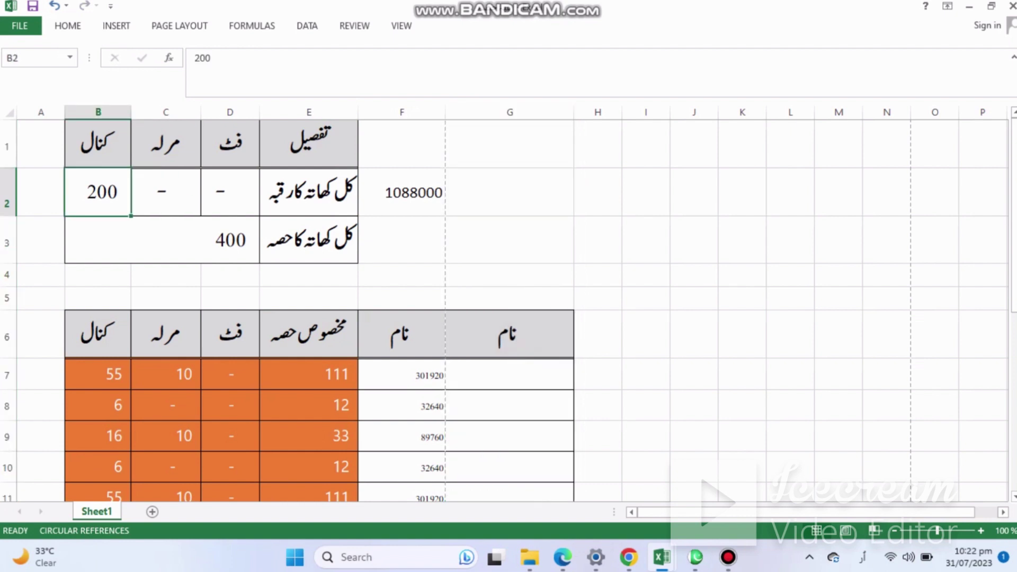
click(166, 192)
click(230, 191)
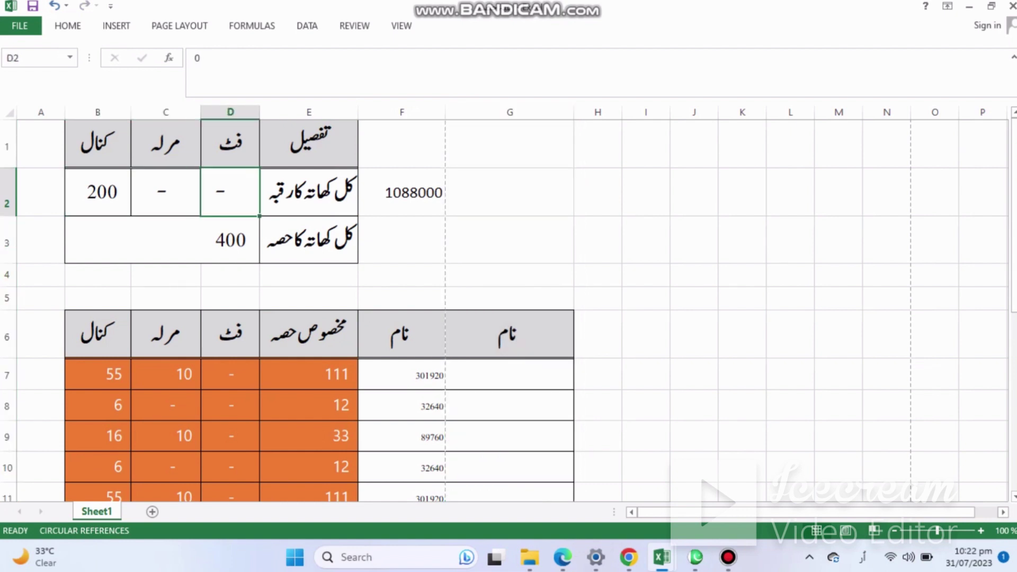
key(Right)
key(Right)
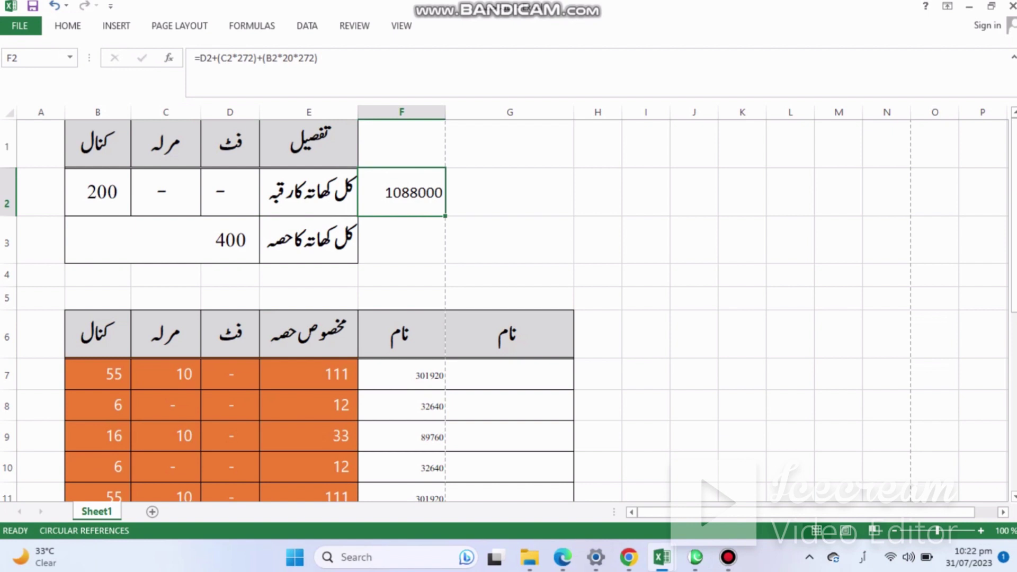
Review the total share in B3 and the total area inputs in B2 to D2 again.
click(218, 240)
key(Up)
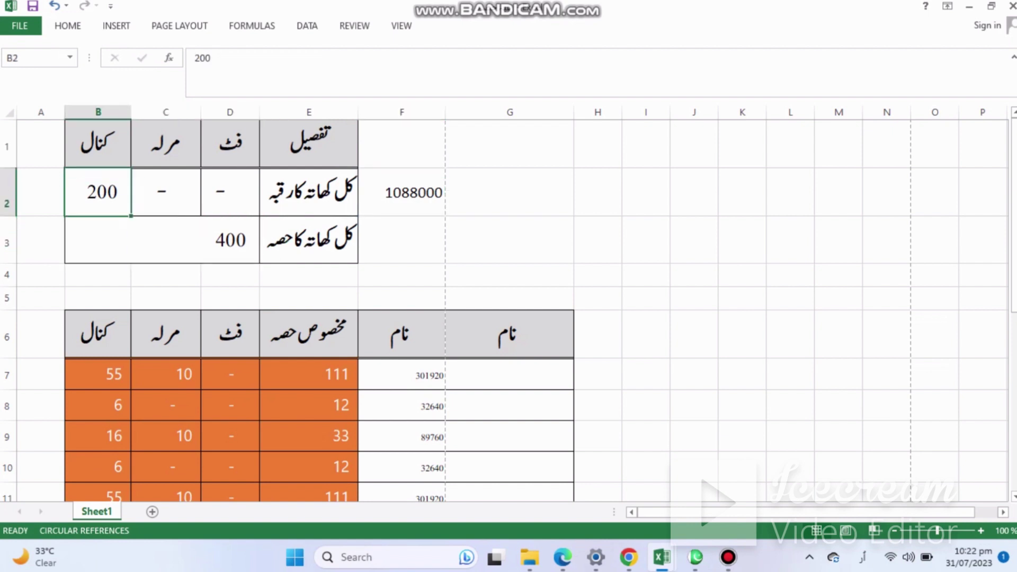
key(Down)
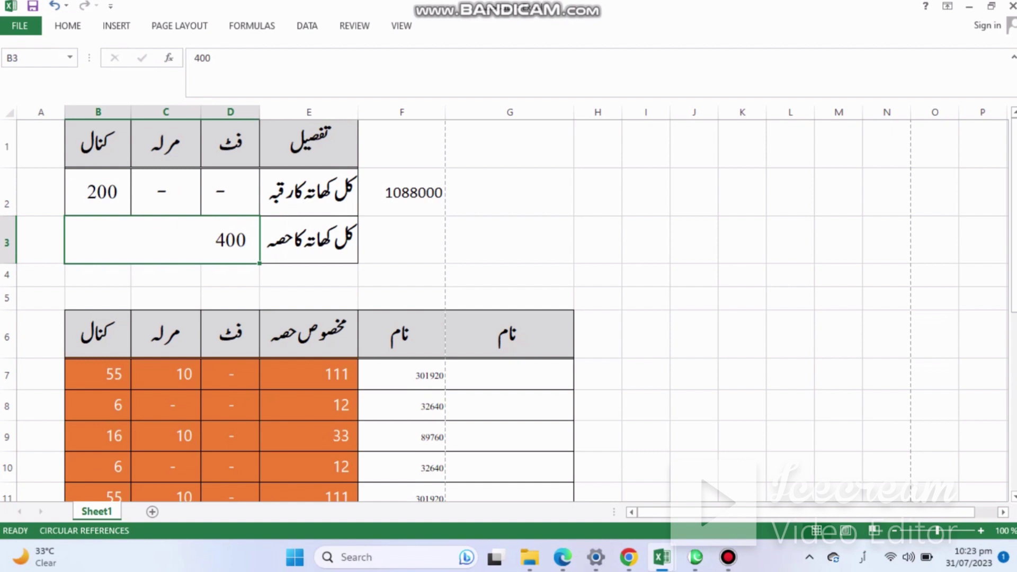
click(98, 191)
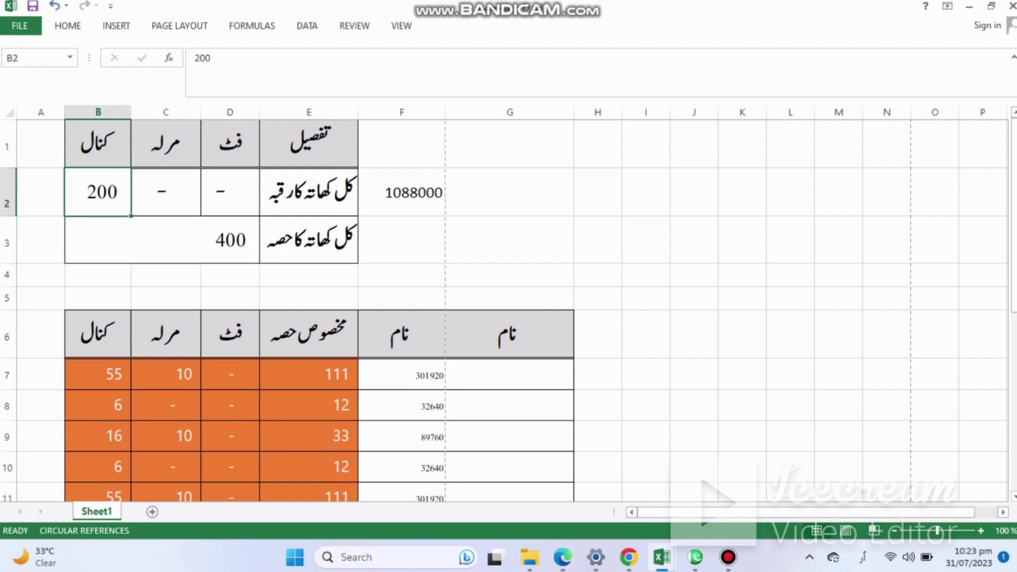
key(Right)
key(Right)
key(Right)
key(Right)
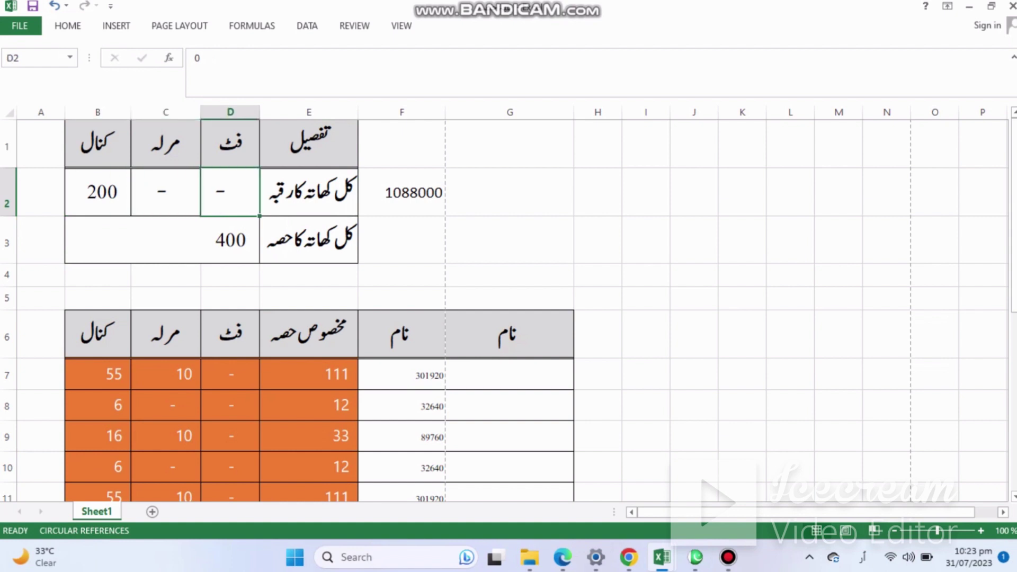
key(Left)
key(Left)
key(Left)
key(Left)
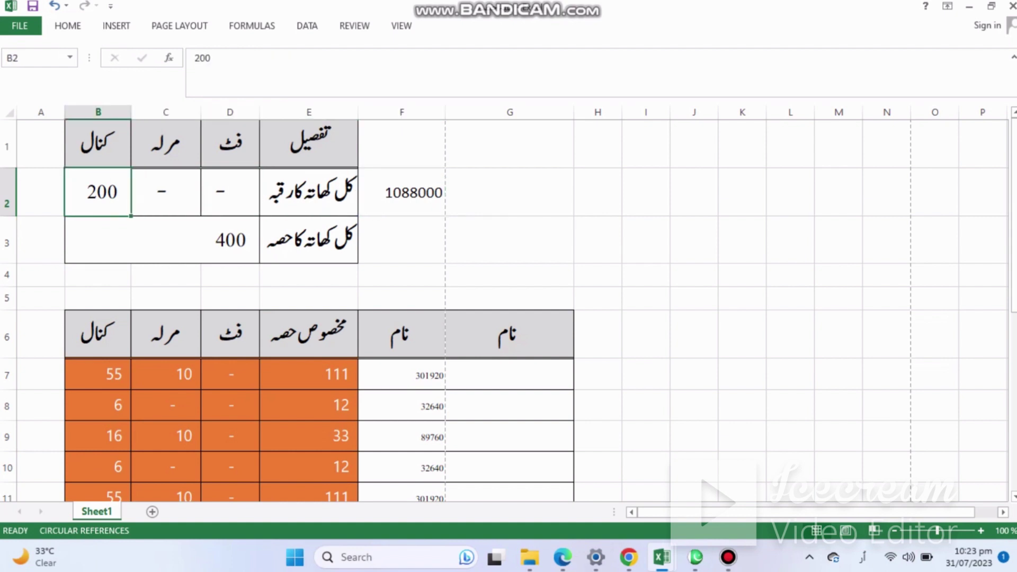
Set the total area's kanal in B2 to 0 and test 1 and 22 feet in D2.
text(0)
key(Right)
key(Right)
text(0)
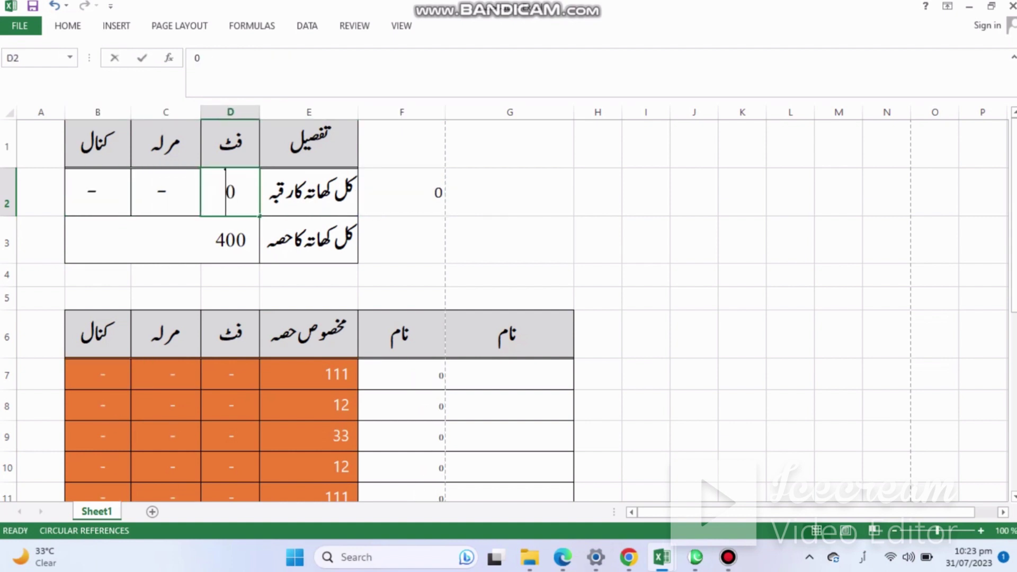
text(1)
key(Right)
key(Left)
text(2)
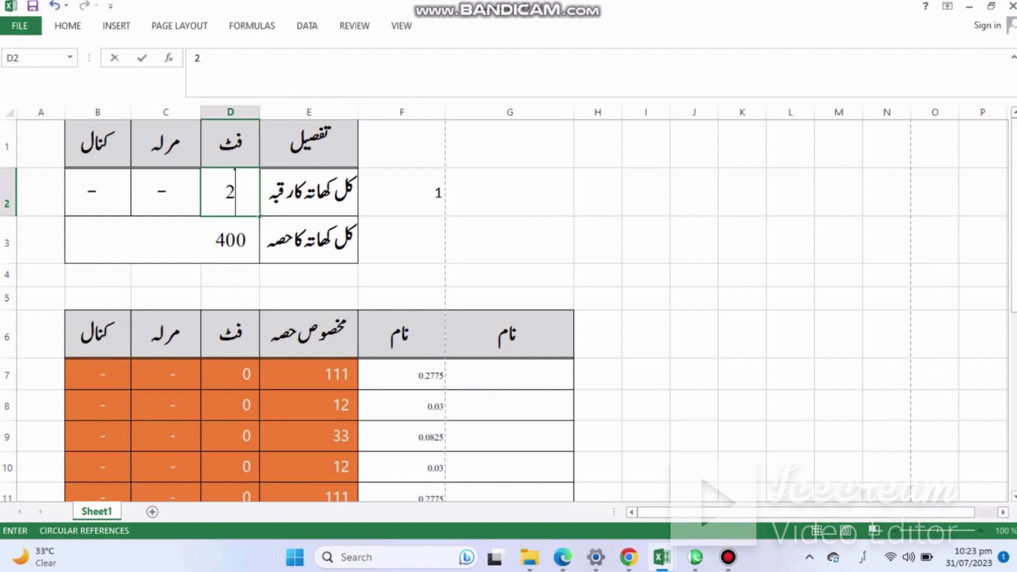
text(2)
key(Right)
key(Left)
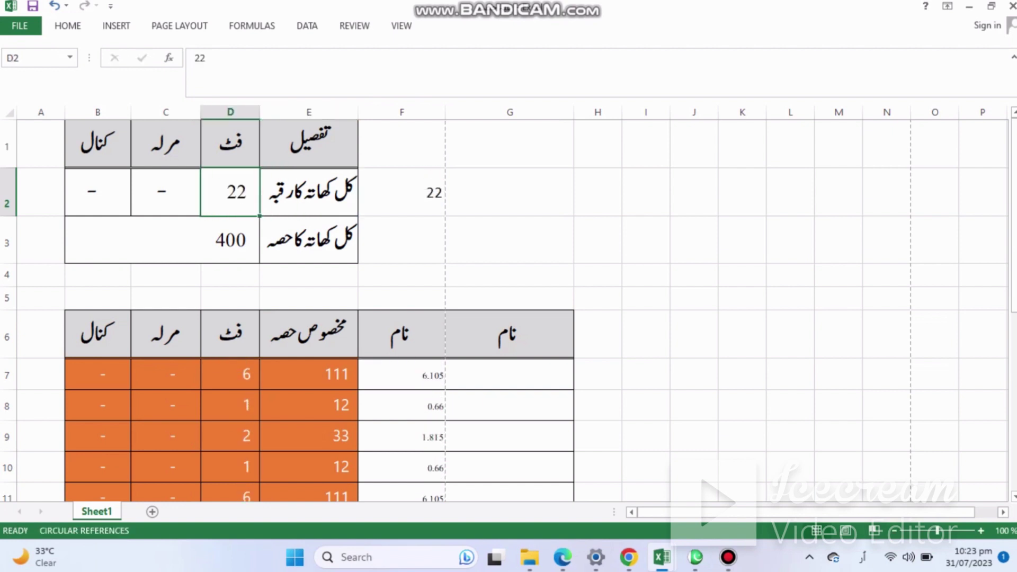
Set the feet in D2 to 0 and test a total area of 1 marla in C2.
text(0)
key(Left)
text(1)
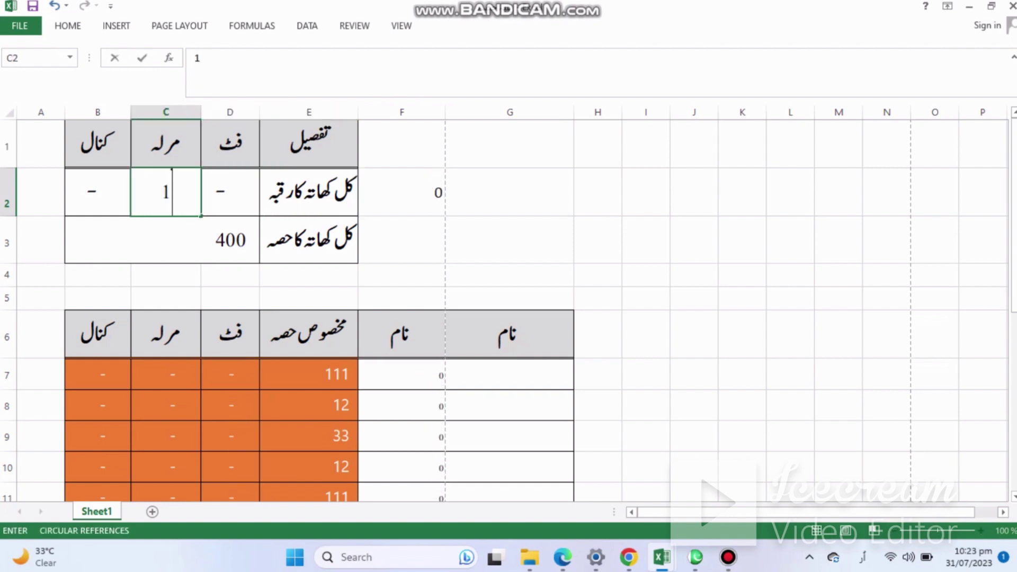
key(Right)
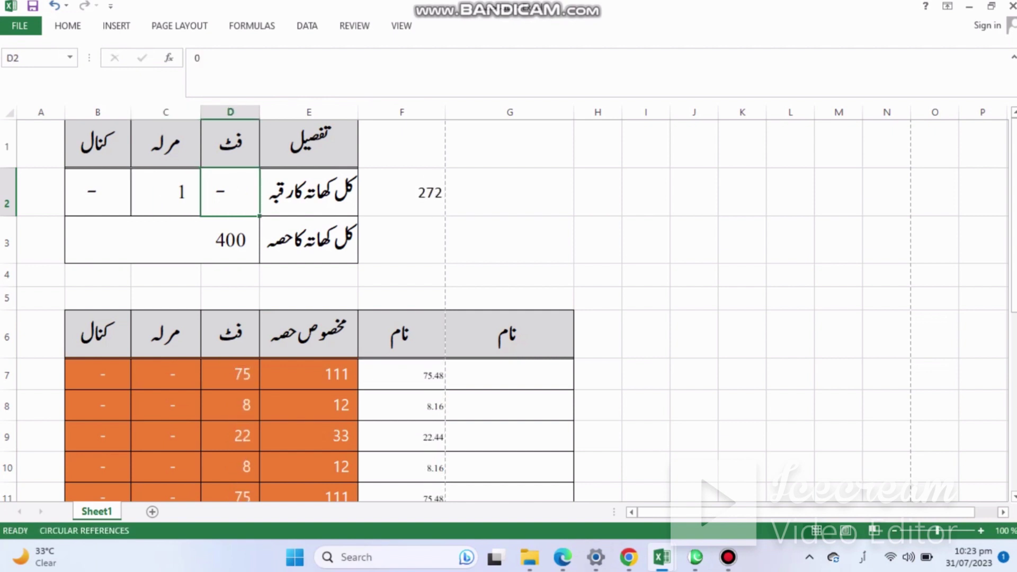
key(Left)
key(Left)
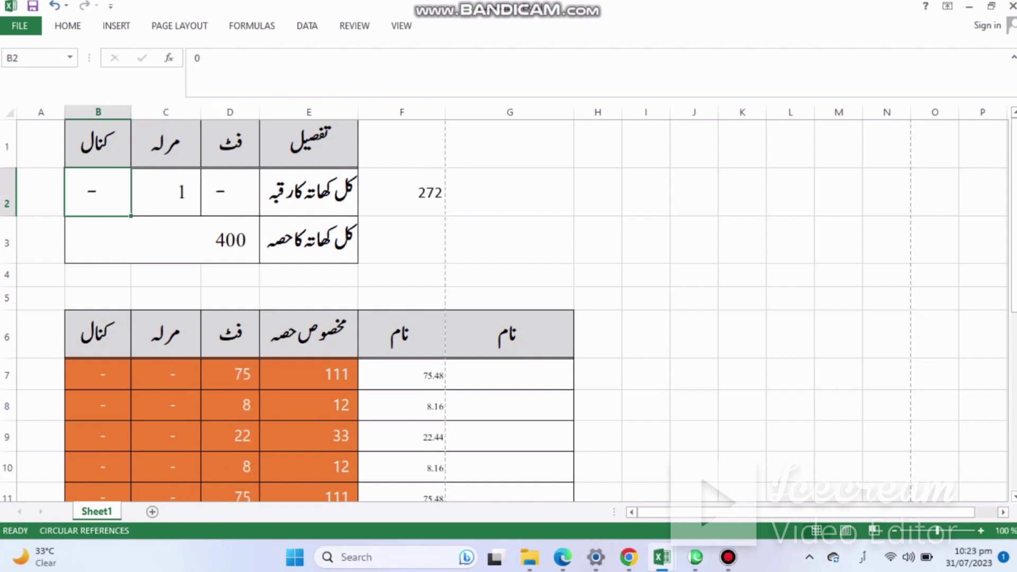
Set the total area to 1 kanal in B2 and 0 marla in C2, and check the conversion in F2.
text(1)
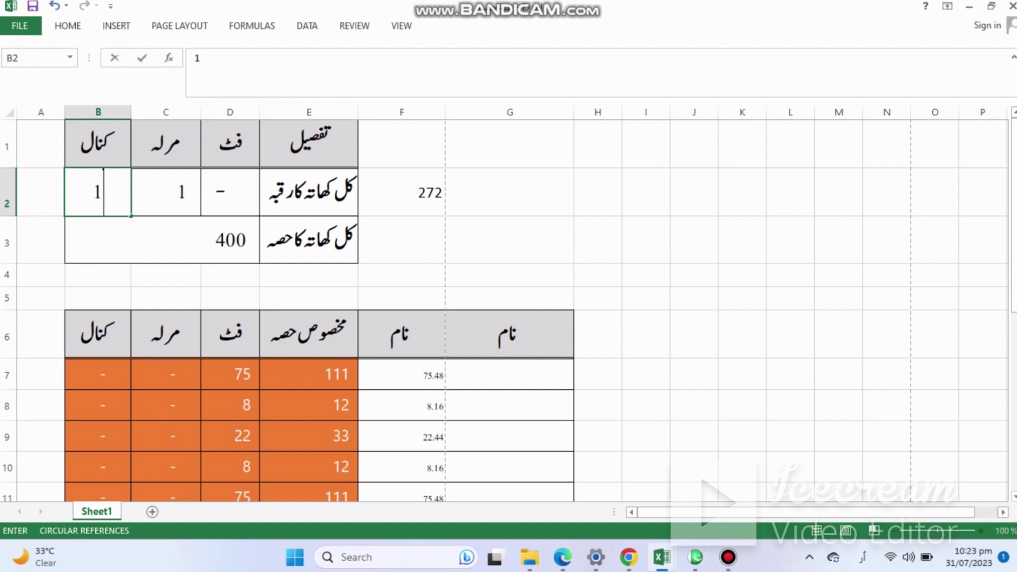
key(Right)
text(0)
key(Right)
key(Right)
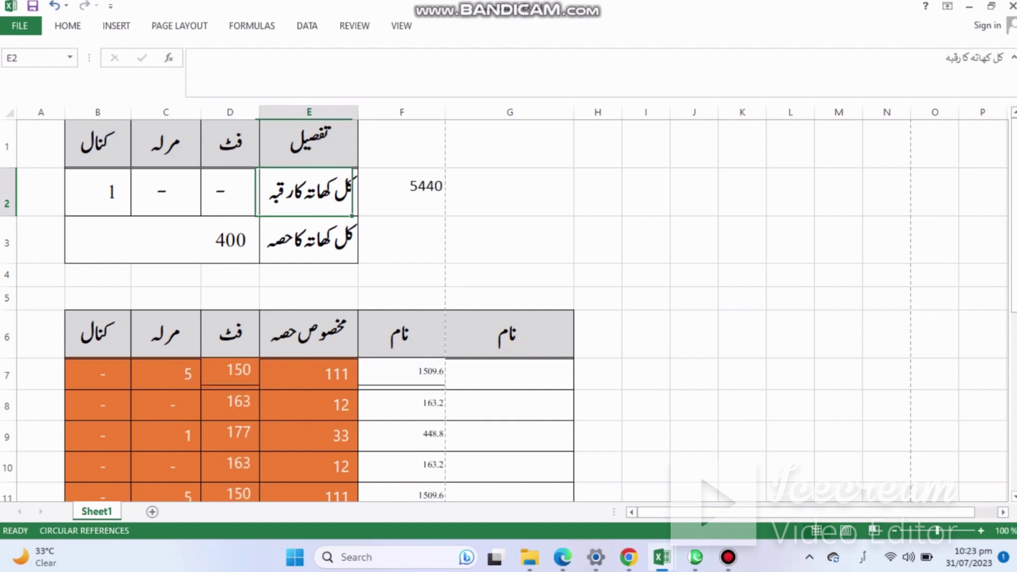
key(Right)
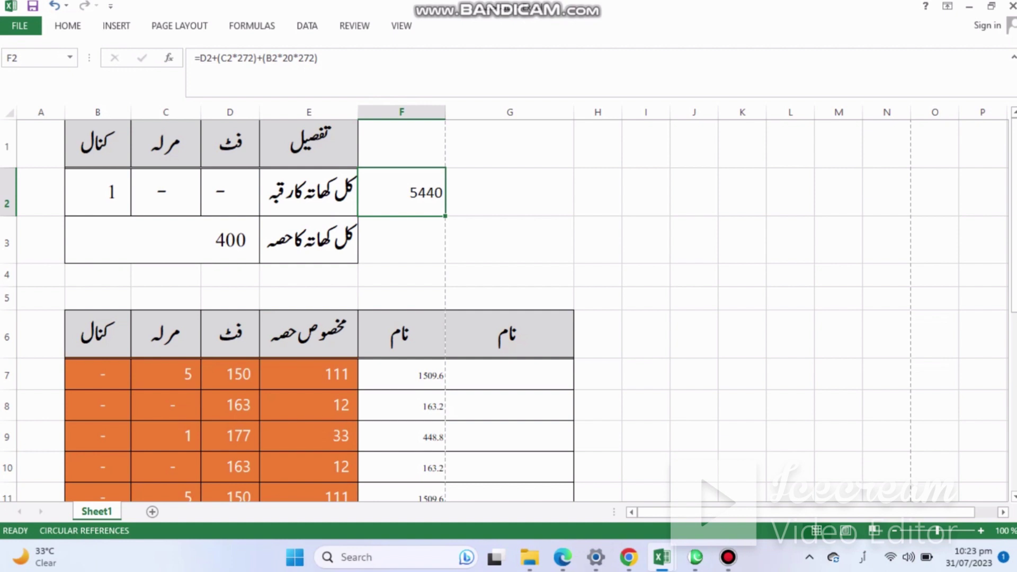
Examine the formulas in column F that convert each specific share into its area in feet.
key(Down)
key(Up)
key(Down)
key(Down)
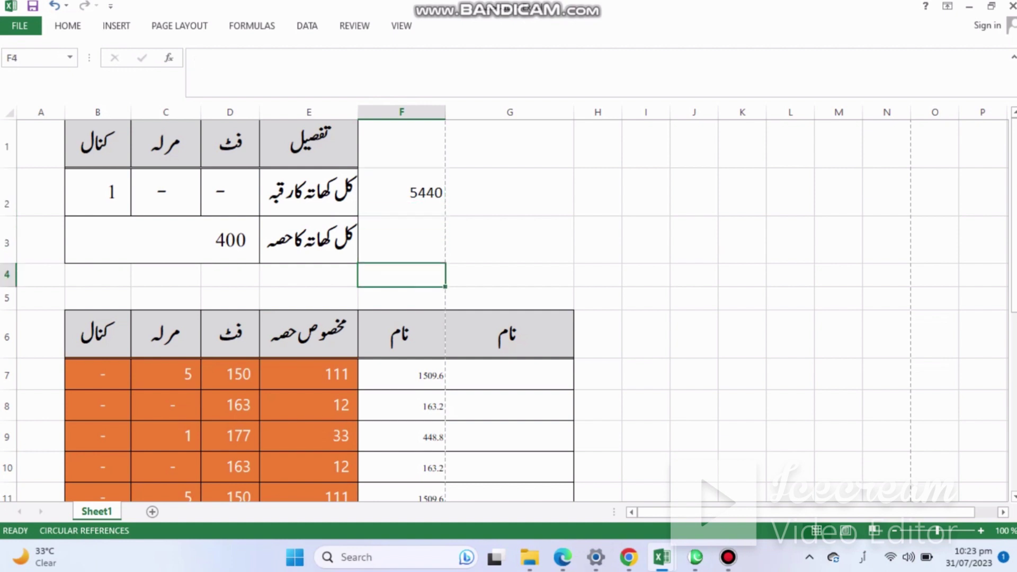
key(Down)
key(Down)
key(Down)
key(Down)
key(Down)
key(Down)
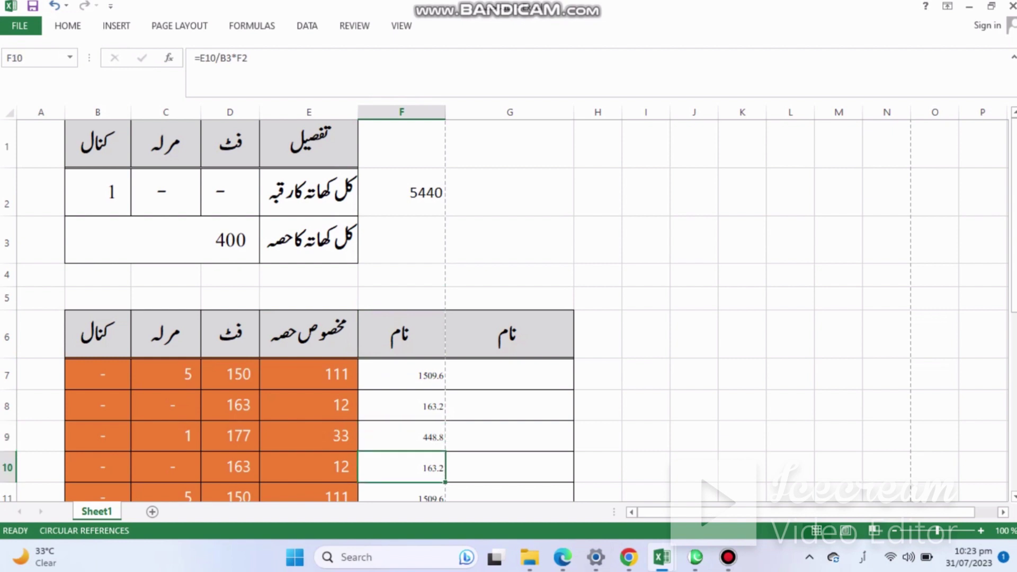
key(Up)
key(Up)
key(Up)
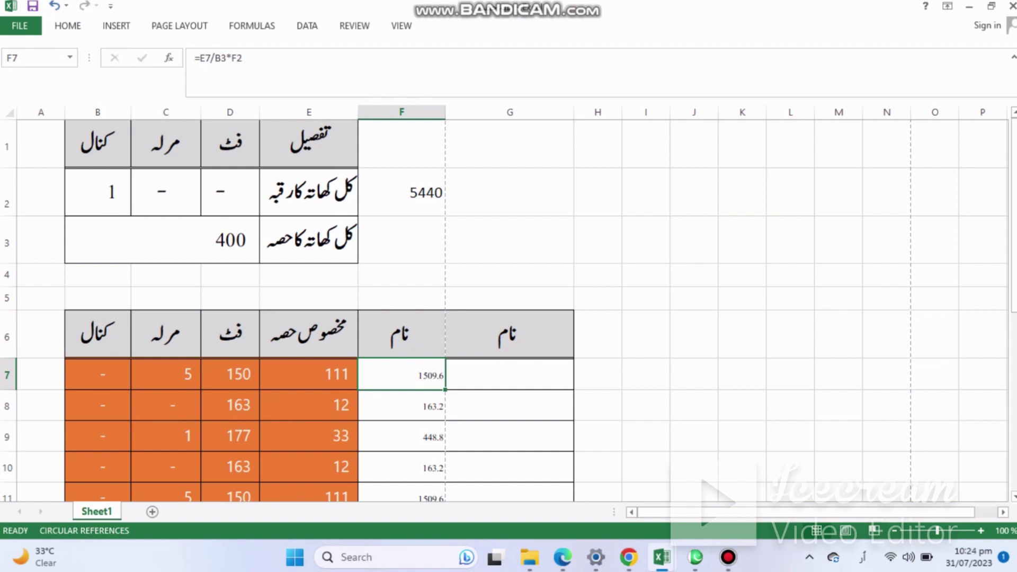
Display the cells referenced by the formula in F7 and close it without editing.
key(Right)
key(Left)
double_click(392, 375)
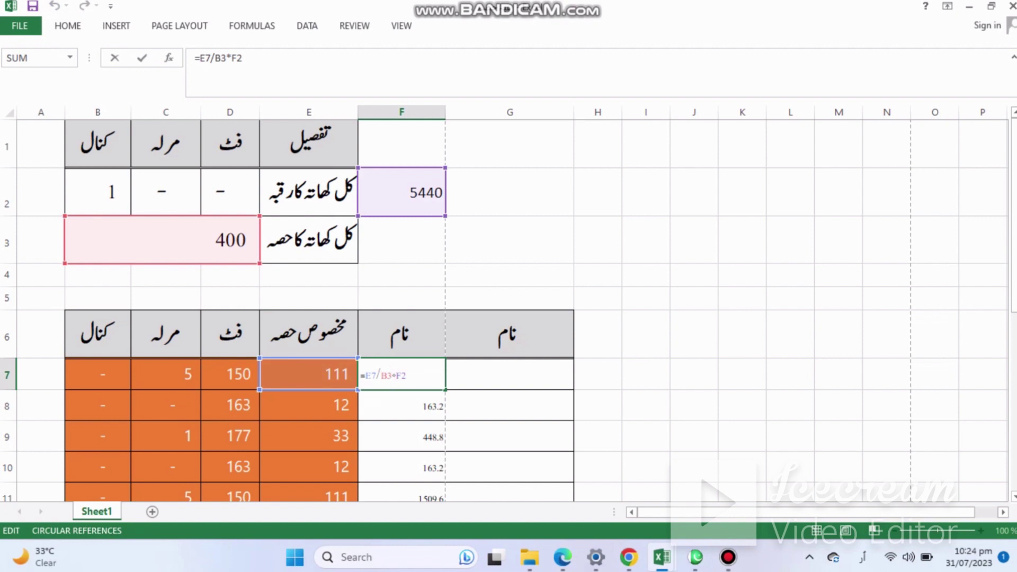
key(Return)
click(391, 375)
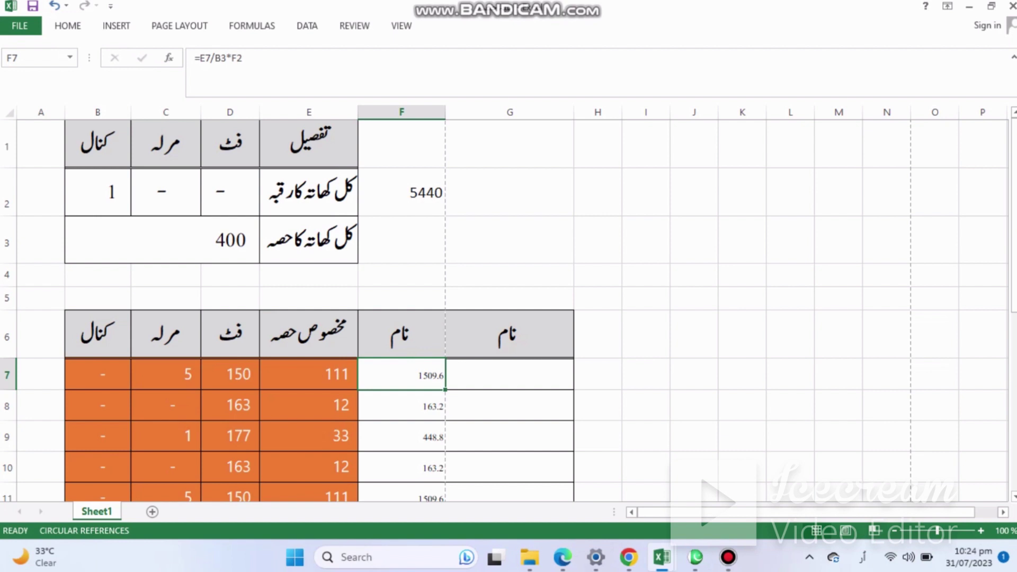
Examine the feet, marla and kanal formulas for the first owner in D7, C7 and B7.
click(229, 374)
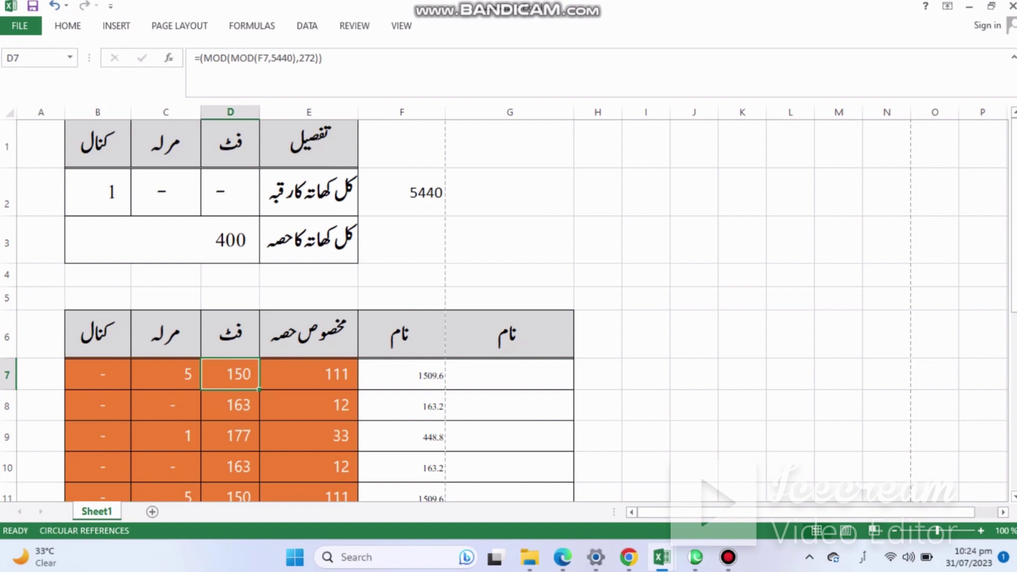
click(166, 374)
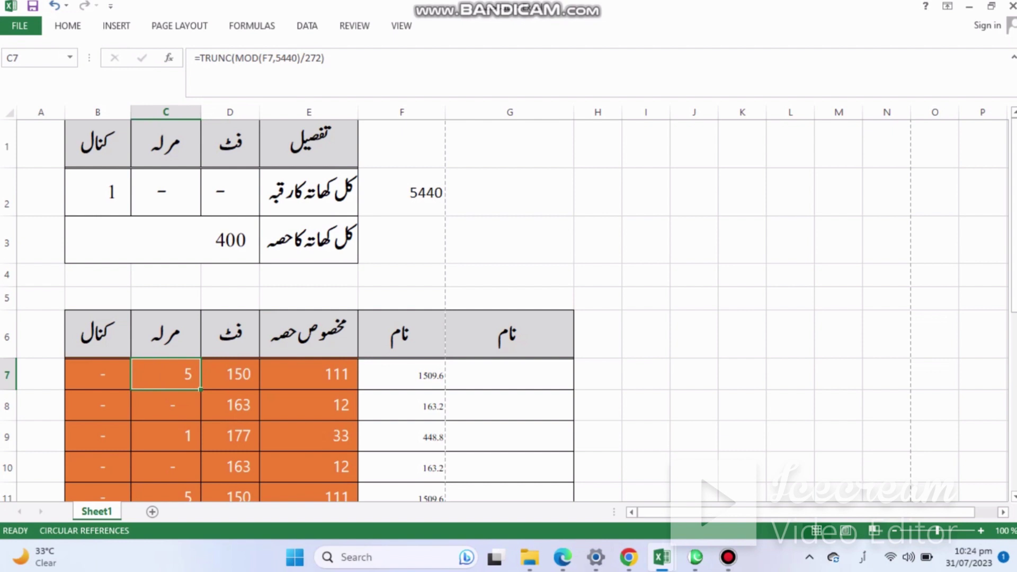
click(98, 374)
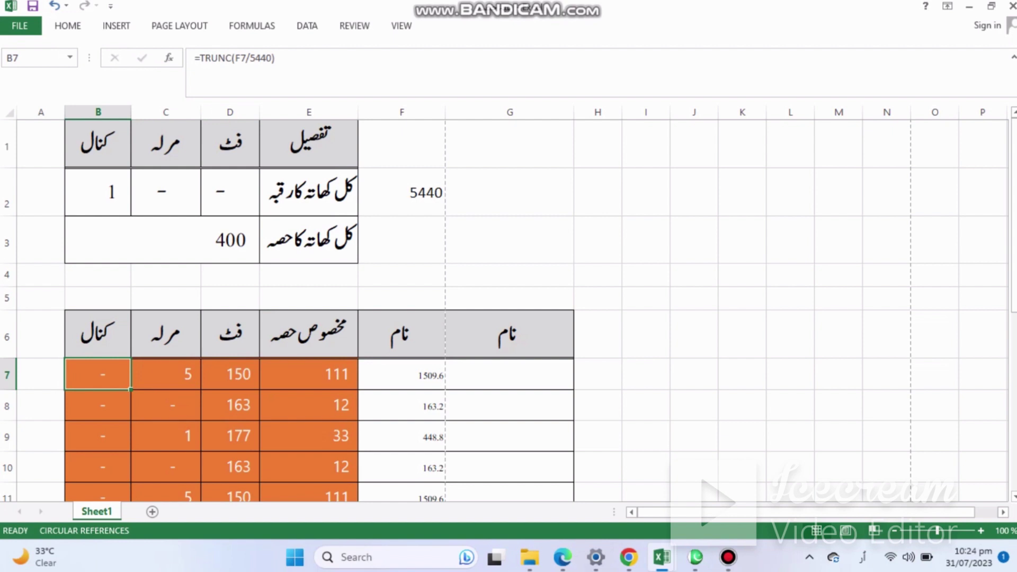
Go through the share table down to the total row and view the sum formula in F21.
key(Right)
key(Right)
key(Down)
key(Down)
key(Down)
key(Down)
key(Down)
key(Down)
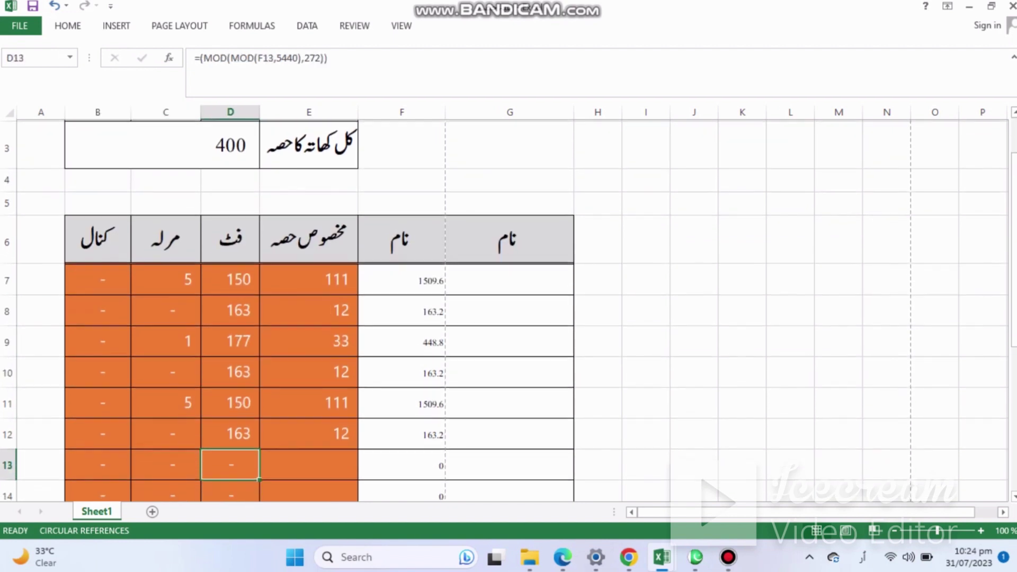
key(Down)
key(Down)
key(Down)
key(Down)
key(Down)
key(Down)
key(Down)
key(Right)
key(Right)
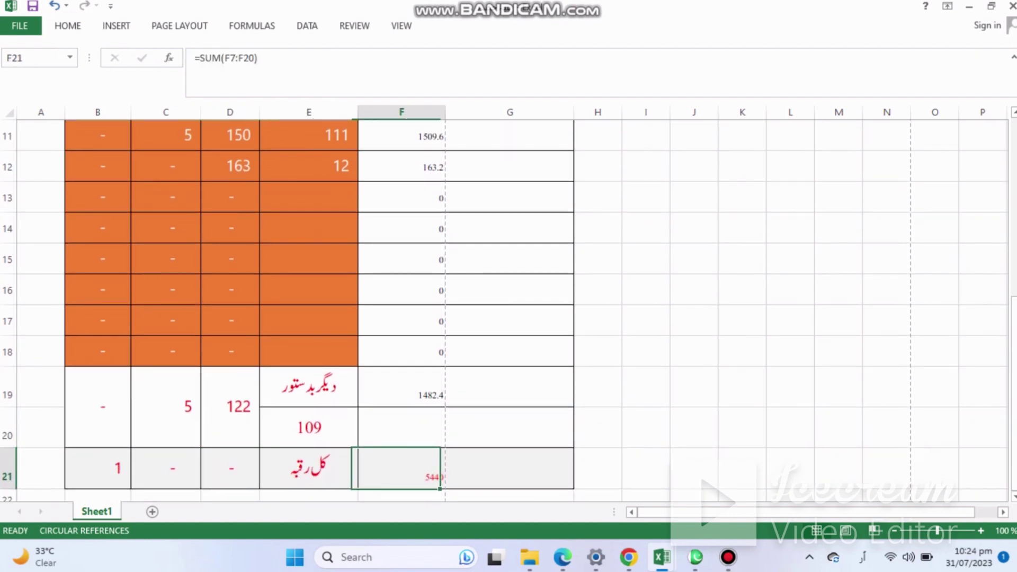
Examine the remaining-share formula in E20 and the total share and specific shares in column E that it uses.
key(Up)
key(Left)
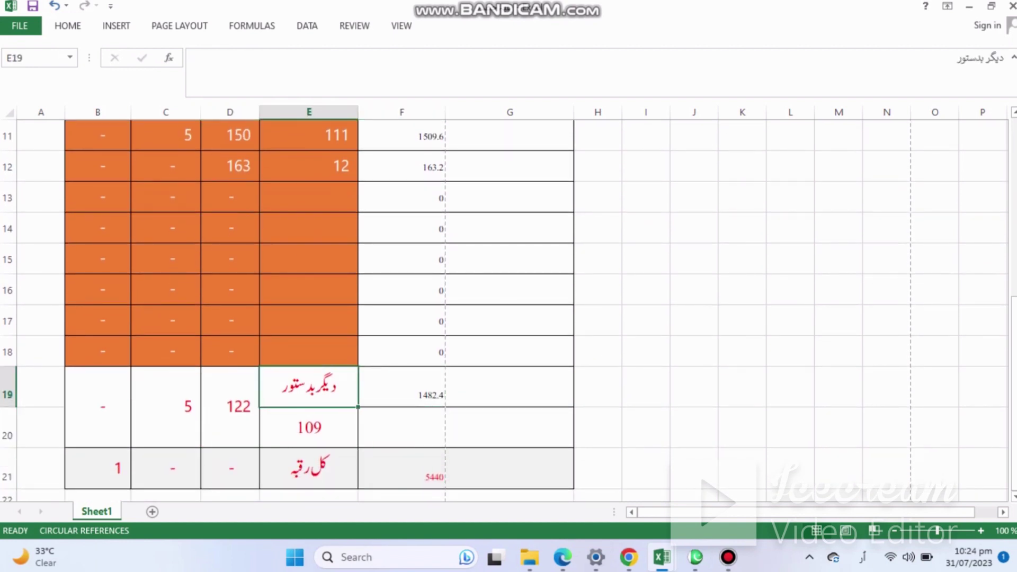
key(Down)
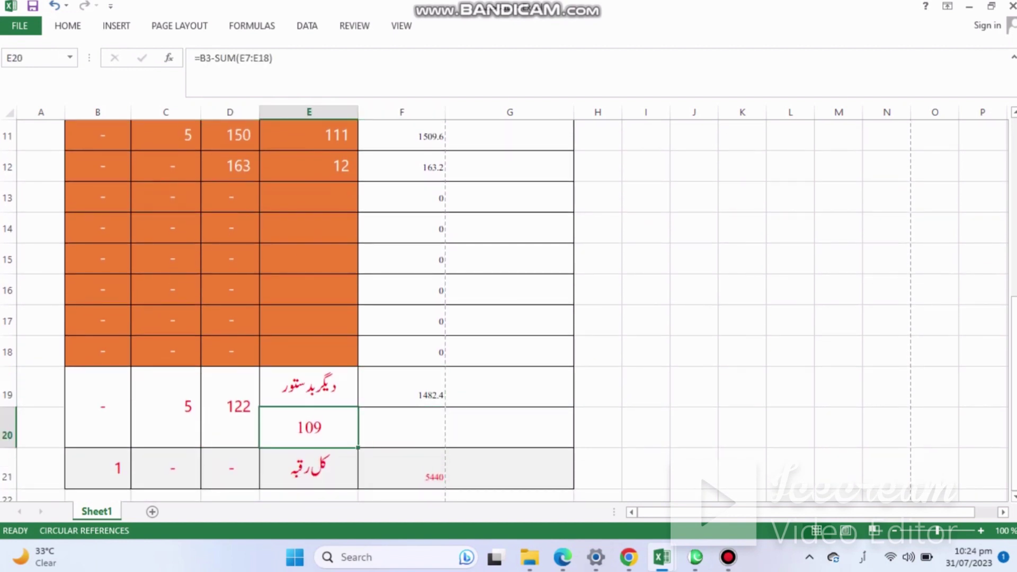
scroll(508, 310, up, 4)
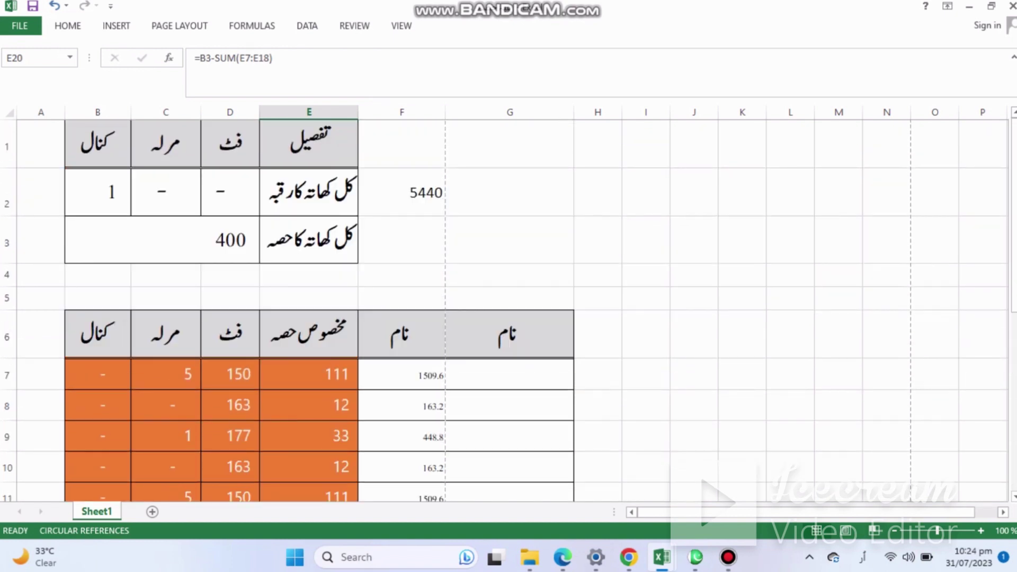
scroll(508, 310, down, 1)
drag(318, 230, 318, 498)
scroll(508, 310, down, 4)
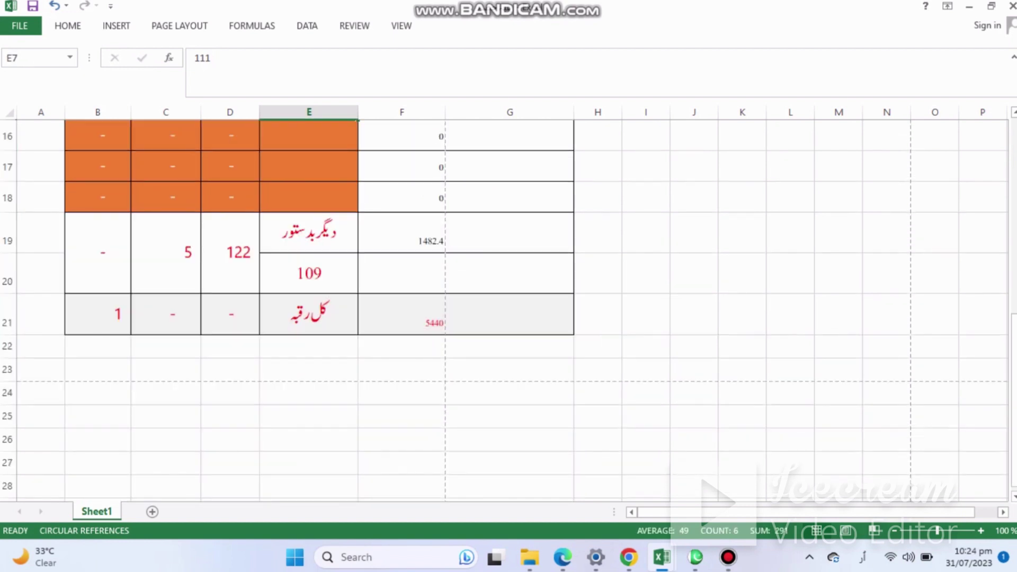
scroll(508, 310, up, 2)
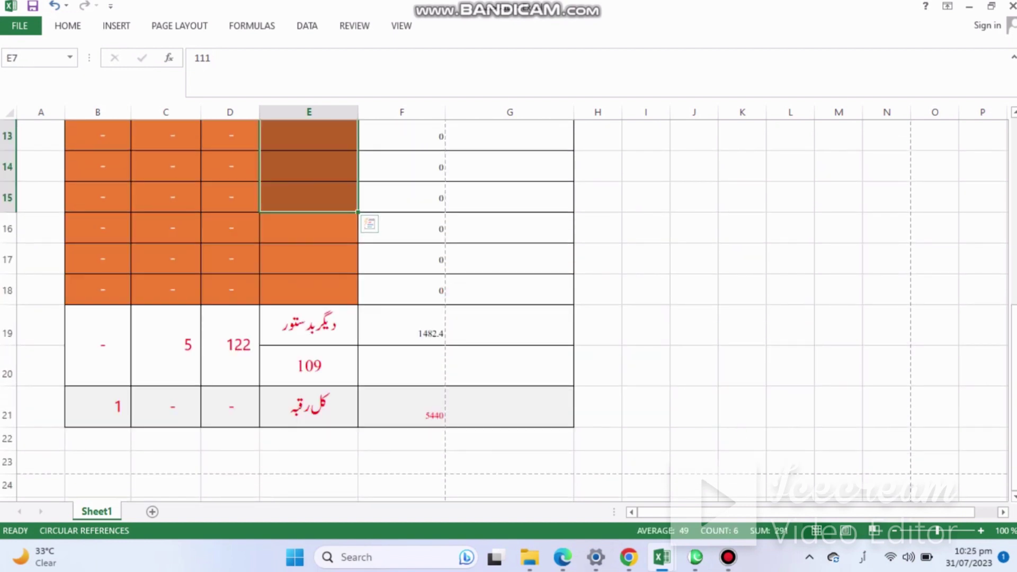
click(309, 365)
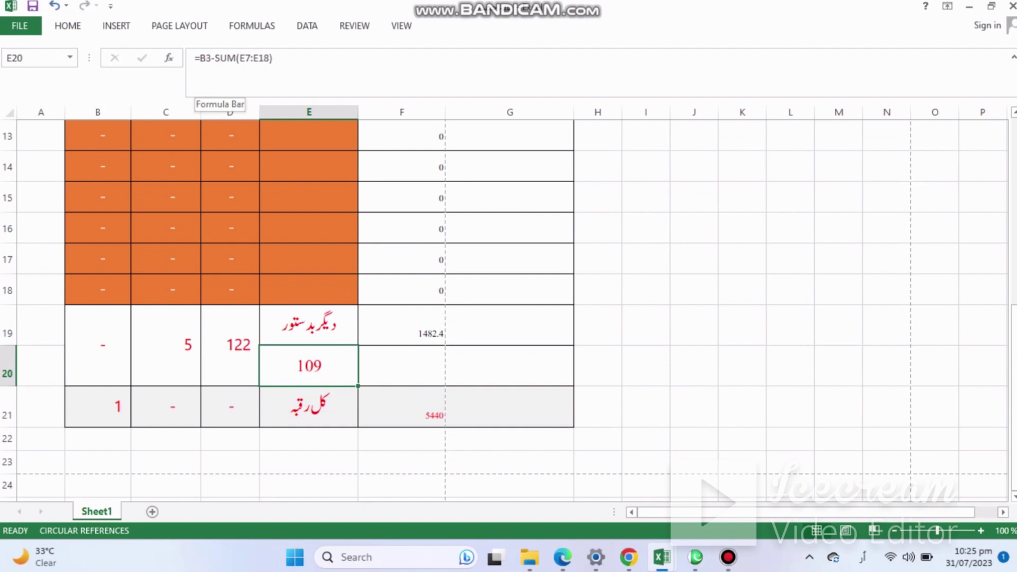
key(Down)
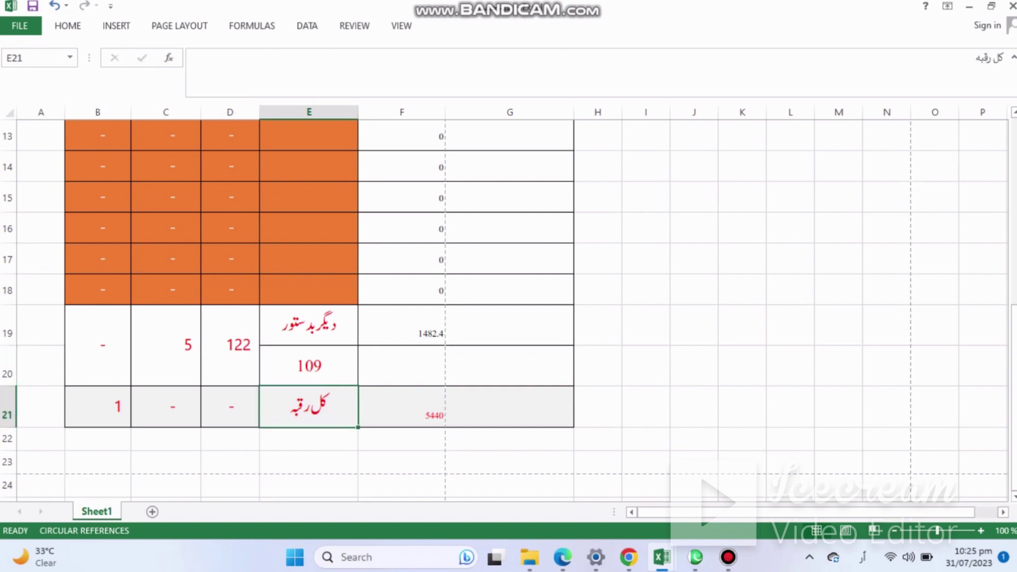
Examine the remainder's area formula in F19 and its kanal, marla and feet formulas in row 19.
key(Up)
key(Right)
key(Up)
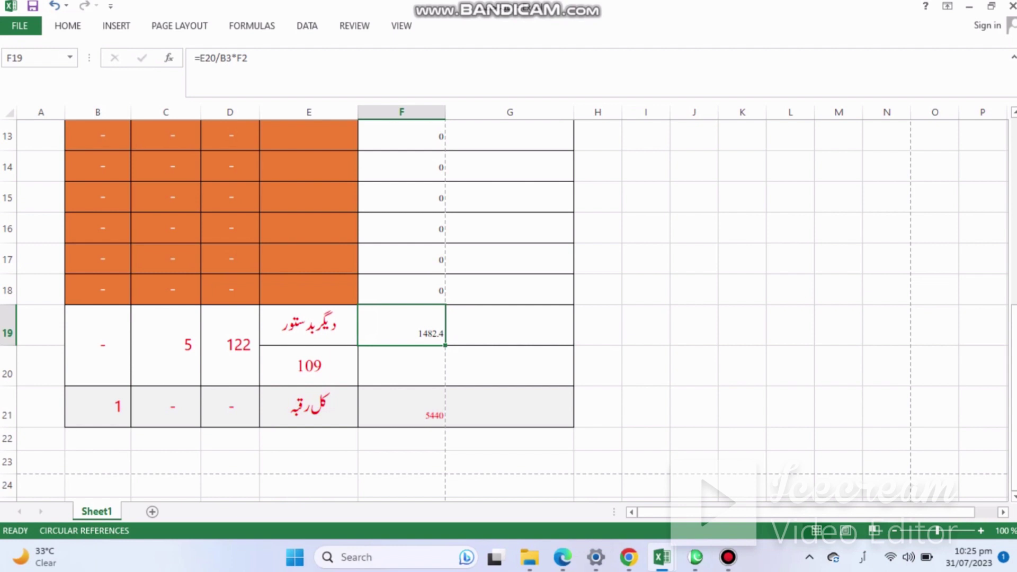
key(Left)
key(Left)
key(Left)
key(Left)
key(Left)
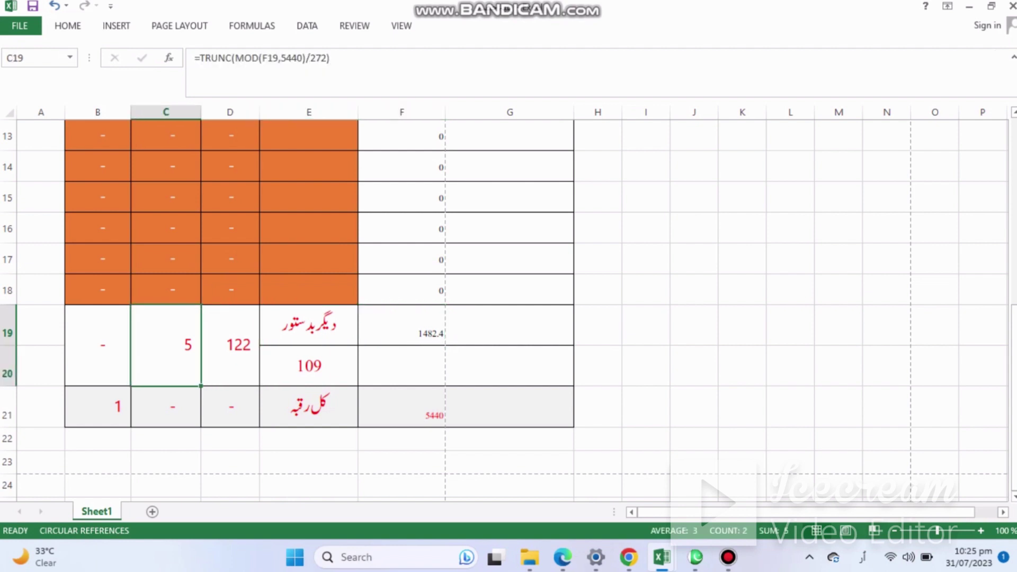
key(Right)
key(Right)
key(Right)
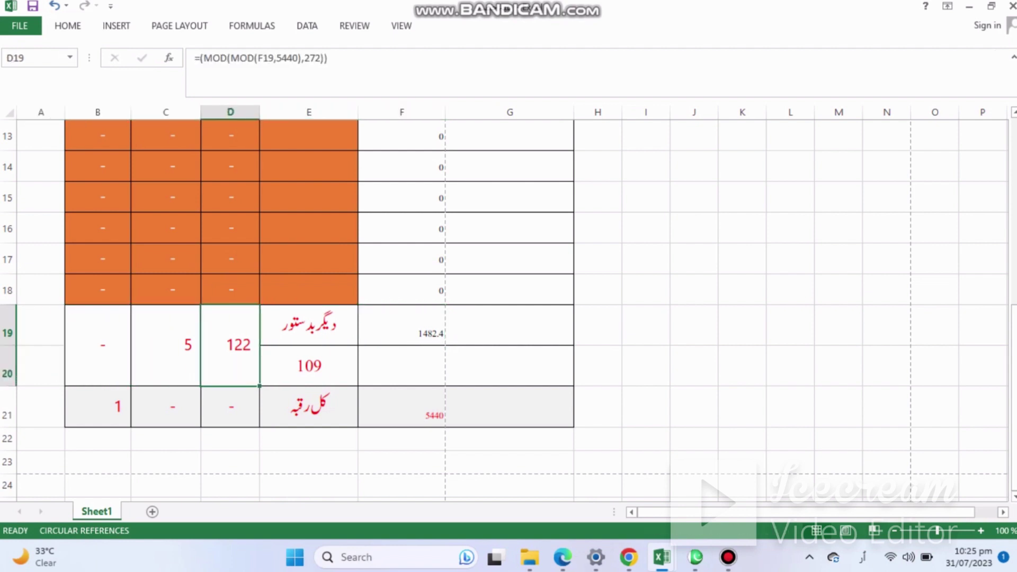
Set the total area's kanal value in B2 to 0.
key(Up)
key(Up)
key(Up)
key(Up)
key(Up)
key(Up)
key(Up)
key(Up)
key(Up)
key(Up)
key(Up)
key(Up)
key(Up)
key(Up)
key(Up)
key(Up)
key(Up)
key(Up)
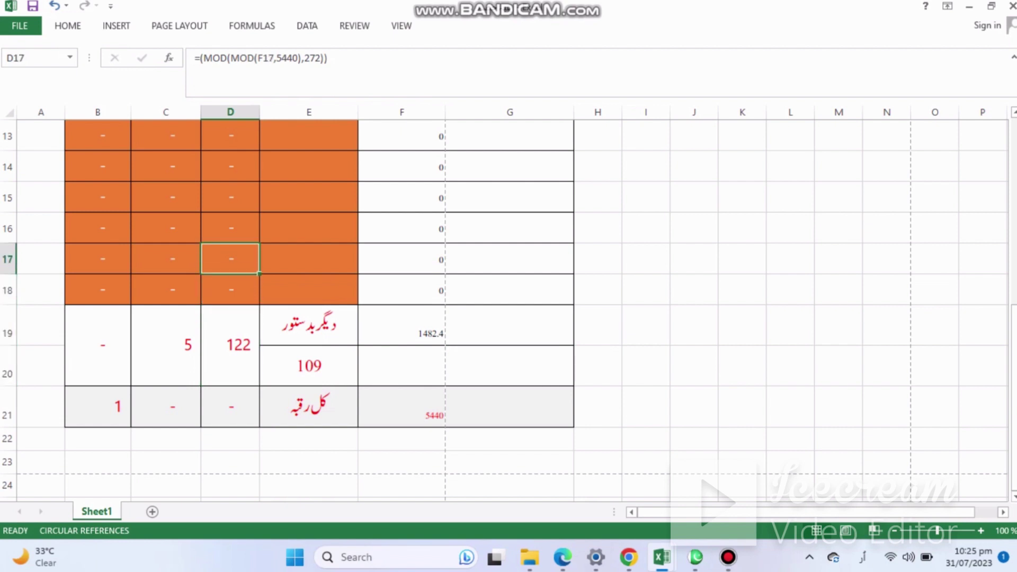
key(Down)
key(Left)
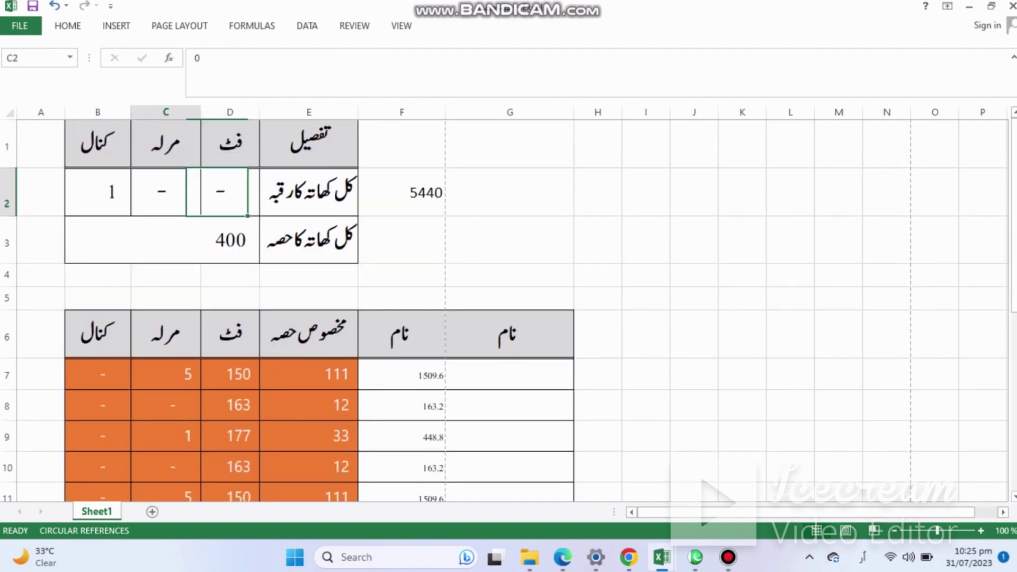
key(Left)
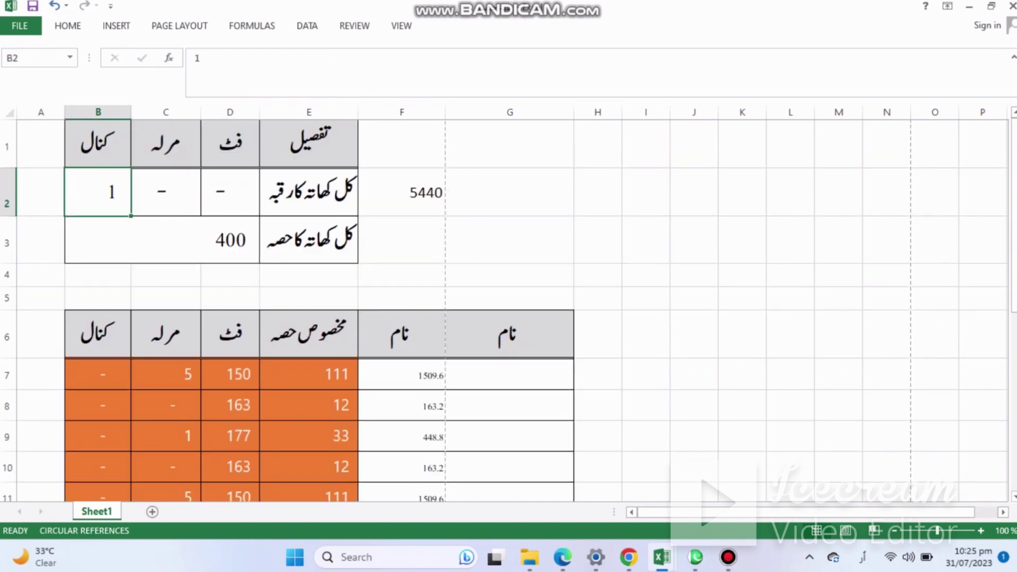
key(BackSpace)
text(0)
key(Right)
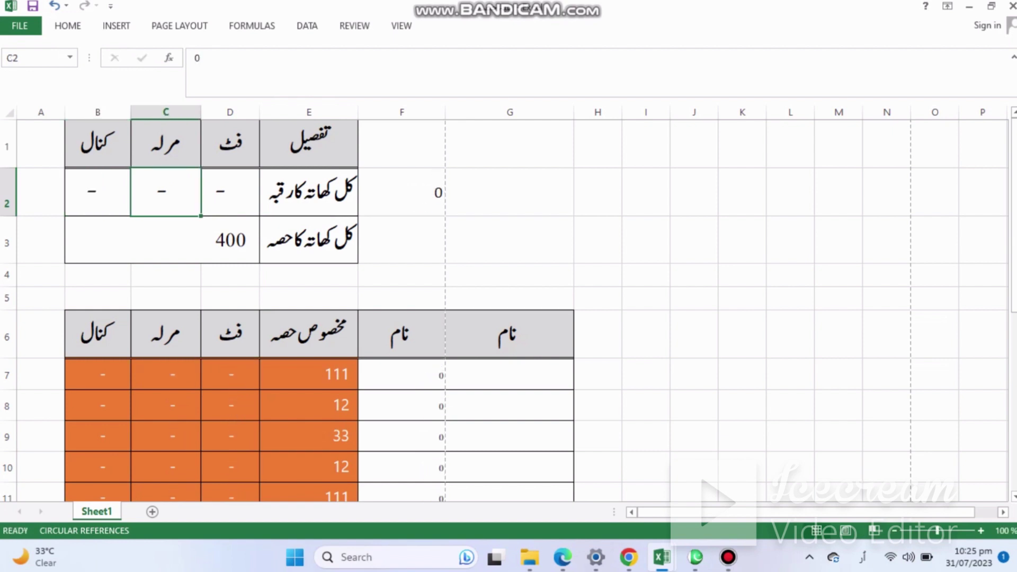
key(Right)
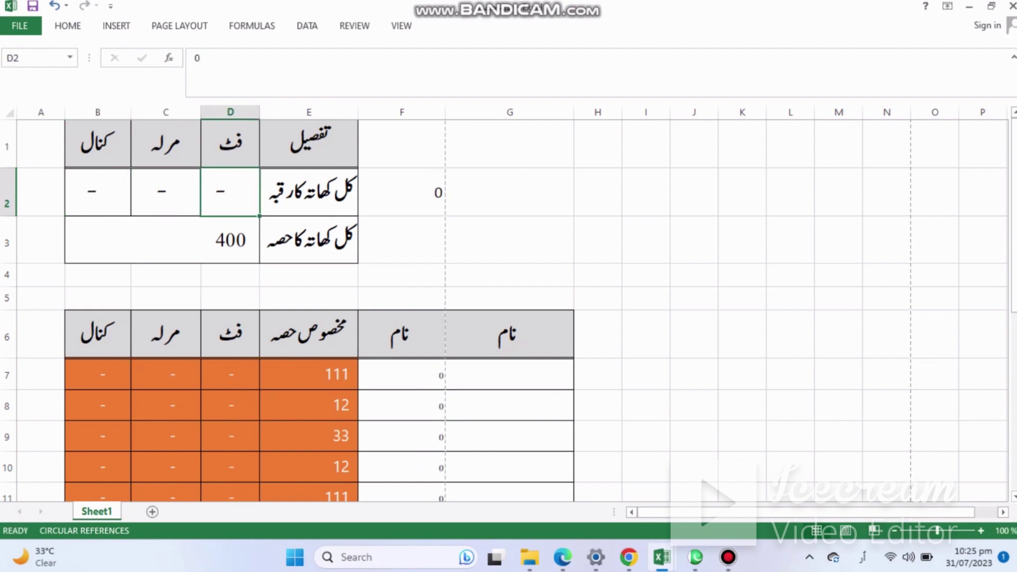
Check the converted areas in the share table, the remainder row and the total row against the cleared total area.
key(Down)
key(Down)
key(Down)
key(Down)
key(Down)
key(Down)
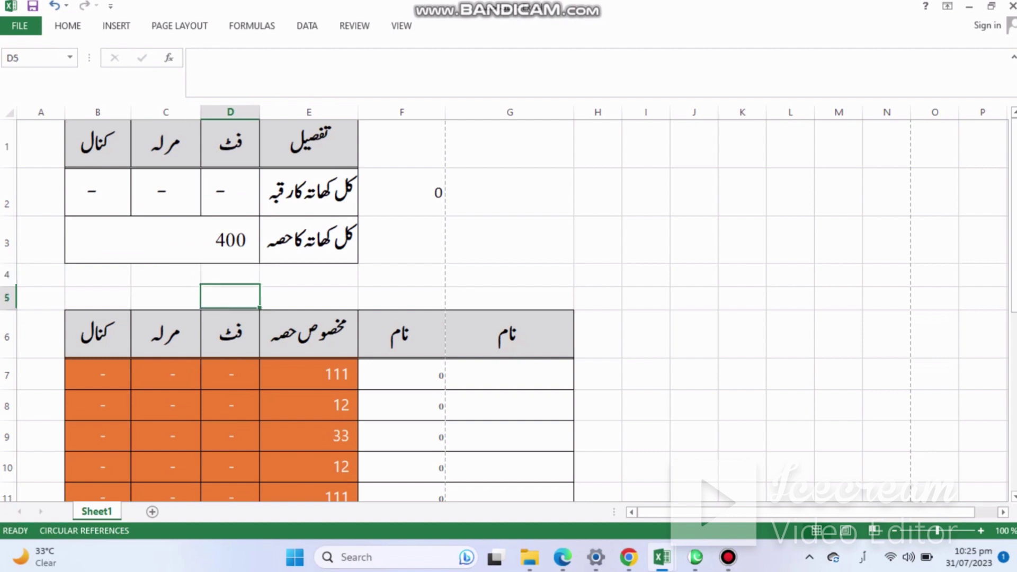
key(Down)
key(Down)
key(Down)
key(Down)
key(Down)
key(Down)
key(Down)
key(Down)
key(Down)
key(Down)
key(Down)
key(Down)
key(Down)
key(Down)
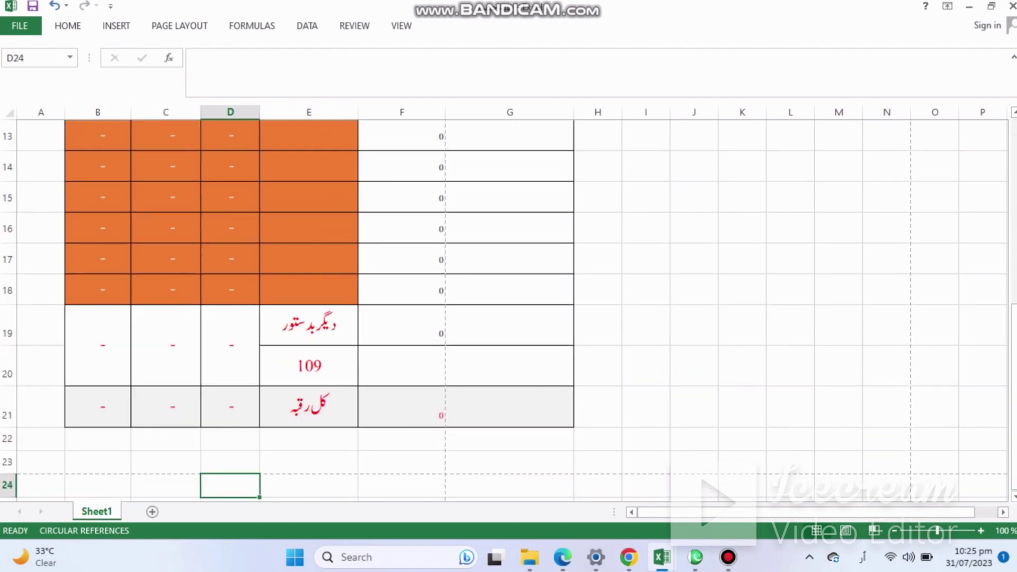
key(Up)
key(Up)
key(Up)
key(Up)
key(Up)
key(Up)
key(Up)
key(Up)
key(Up)
key(Up)
key(Up)
key(Up)
key(Up)
key(Up)
key(Up)
key(Up)
key(Up)
key(Up)
key(Up)
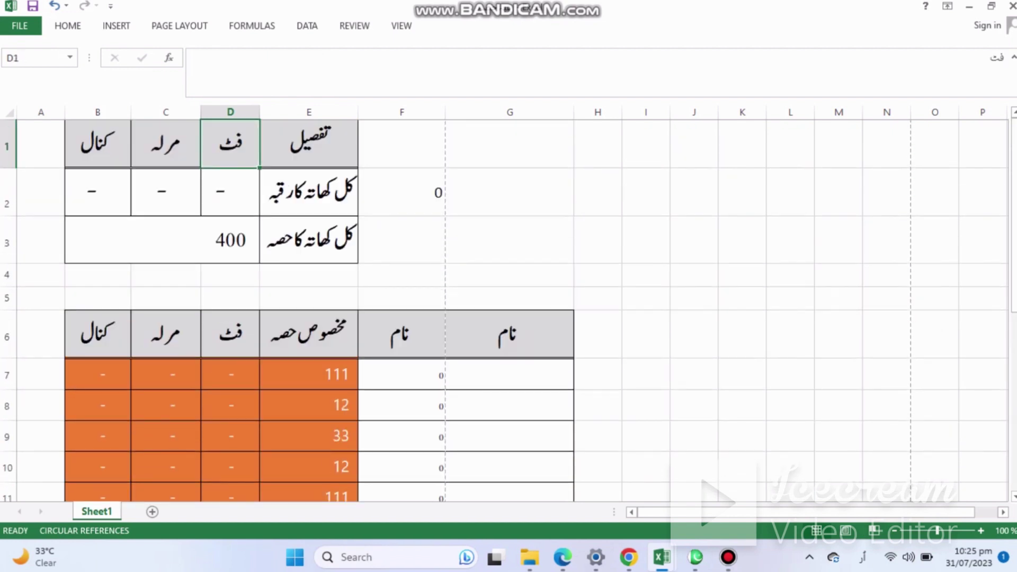
key(Down)
key(Down)
key(Up)
key(Up)
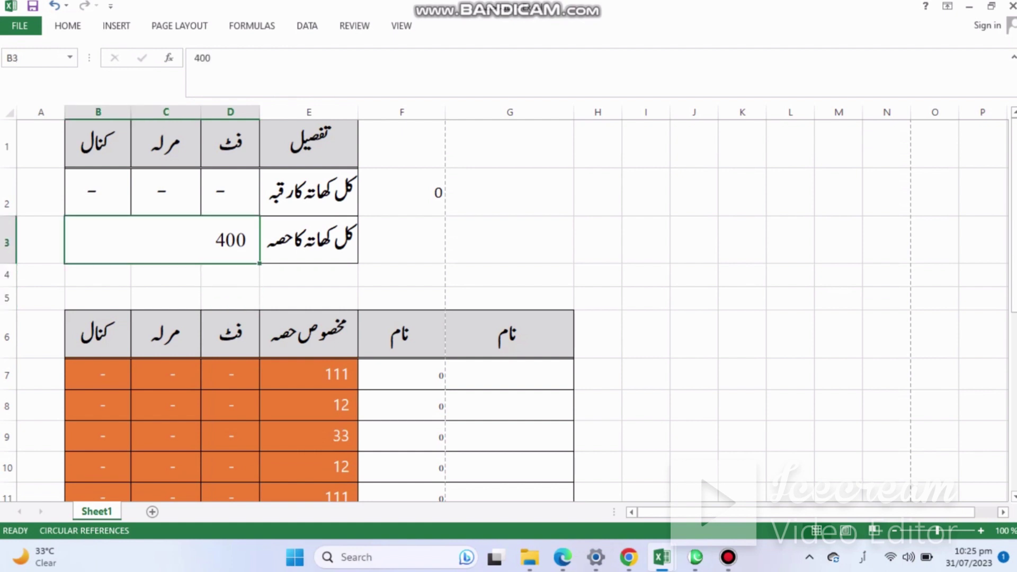
Hide the helper column F by collapsing its width completely, and move the selection to column H outside the table.
drag(444, 111, 358, 112)
key(Right)
key(Right)
key(Right)
key(Down)
key(Down)
key(Down)
key(Down)
key(Down)
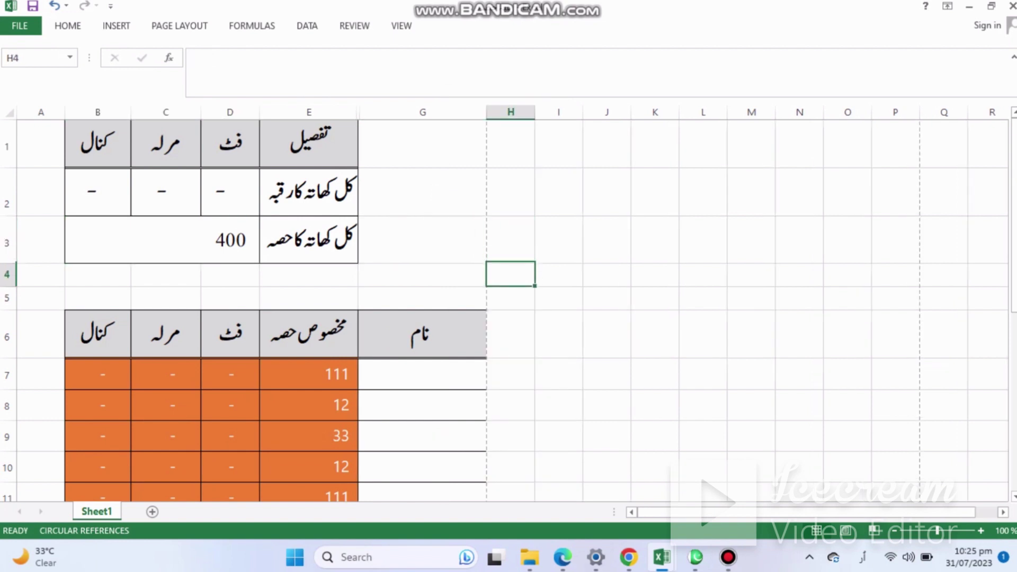
Review the finished calculator layout from the upper area table to the total row with column F hidden.
key(Down)
key(Down)
key(Down)
key(Down)
key(Down)
key(Down)
key(Down)
key(Down)
key(Down)
key(Down)
key(Down)
key(Down)
key(Down)
key(Down)
key(Down)
key(Down)
key(Down)
key(Down)
key(Down)
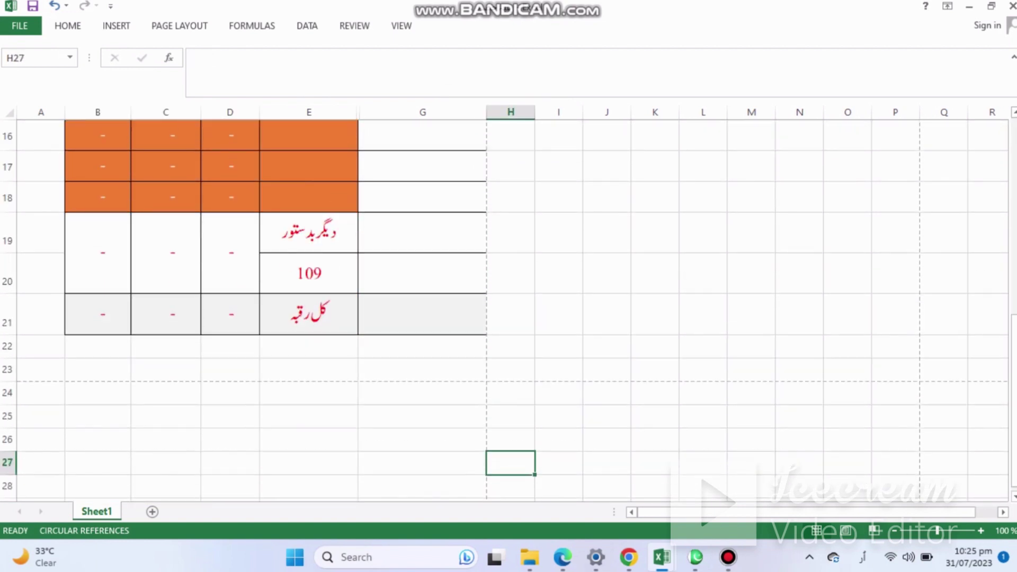
key(Up)
key(Up)
key(Up)
key(Up)
key(Up)
key(Up)
key(Up)
key(Up)
key(Up)
key(Up)
key(Up)
key(Up)
key(Up)
key(Up)
key(Up)
key(Up)
key(Up)
key(Up)
key(Up)
key(Up)
key(Up)
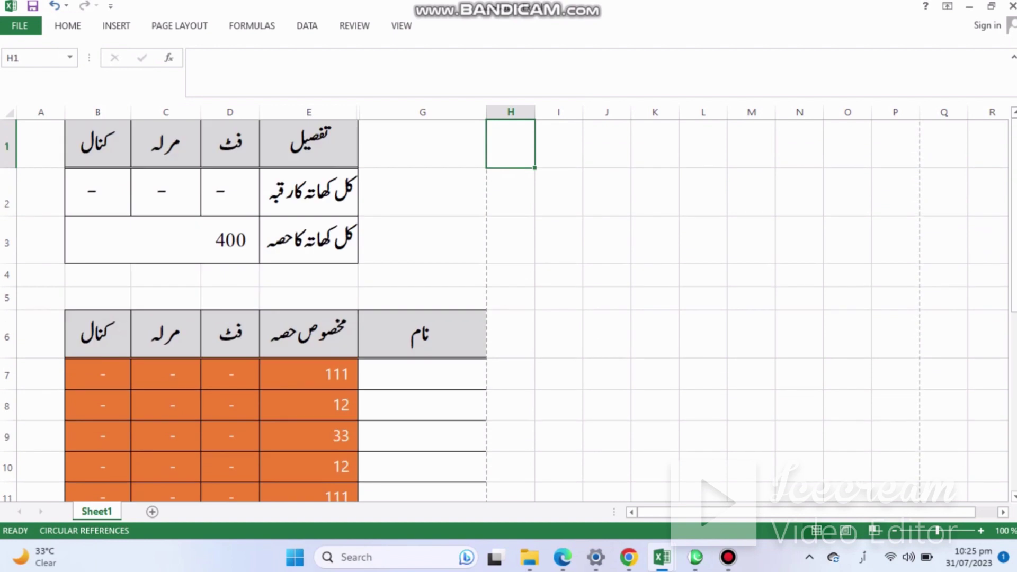
Move the selection from outside the table to the total area's feet cell, D2.
key(Left)
key(Left)
key(Left)
key(Down)
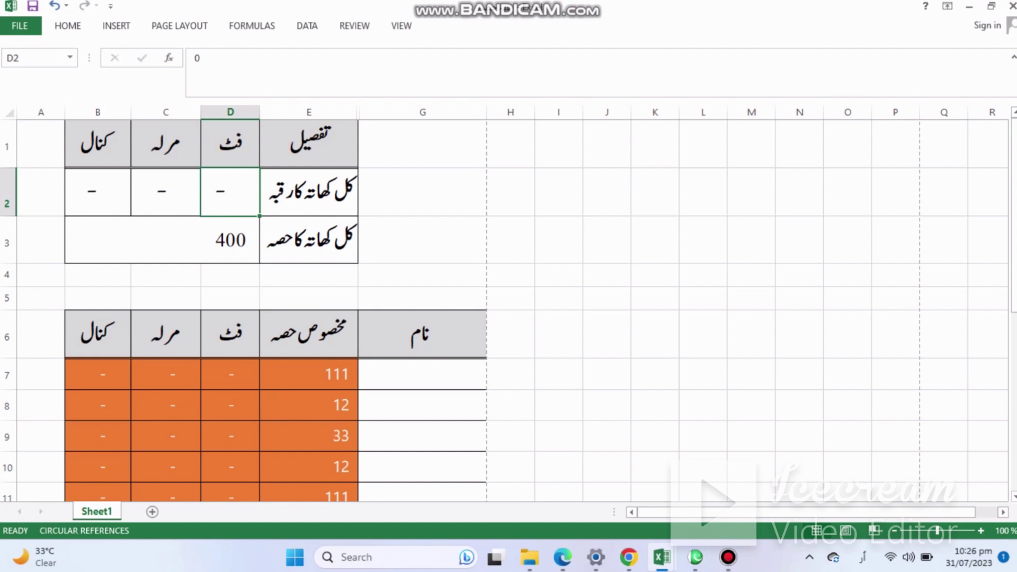
mouse_move(728, 557)
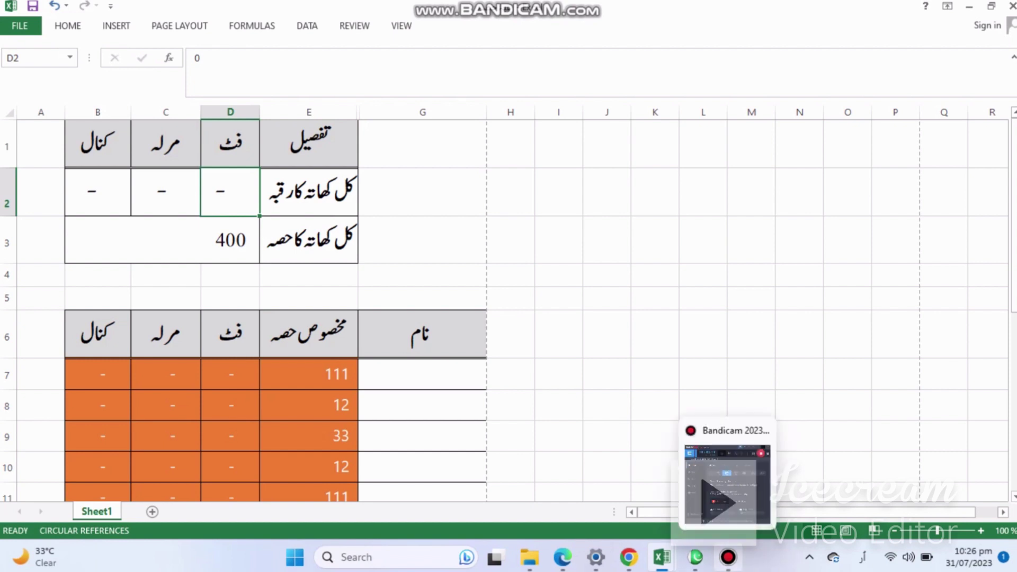
click(727, 484)
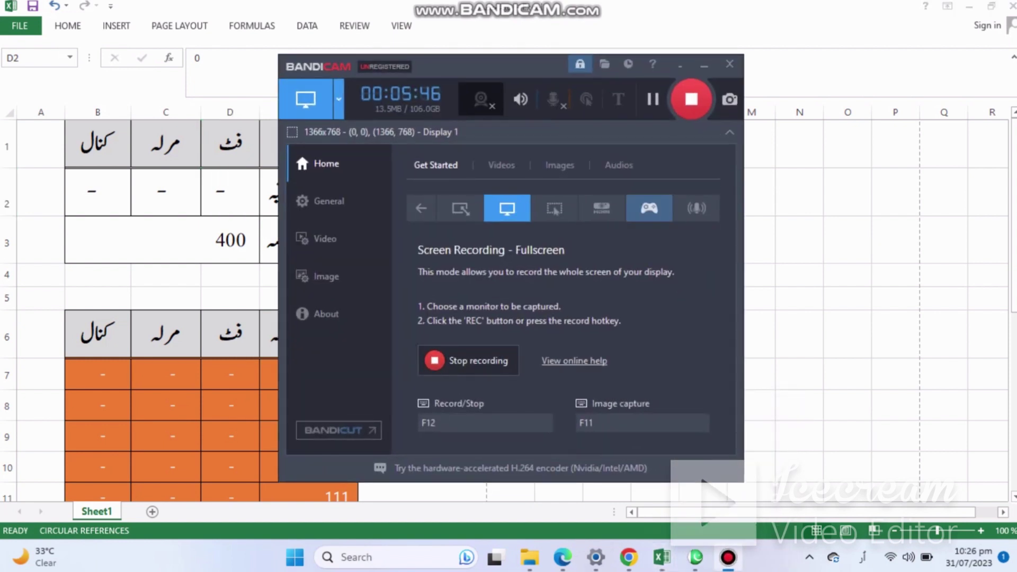